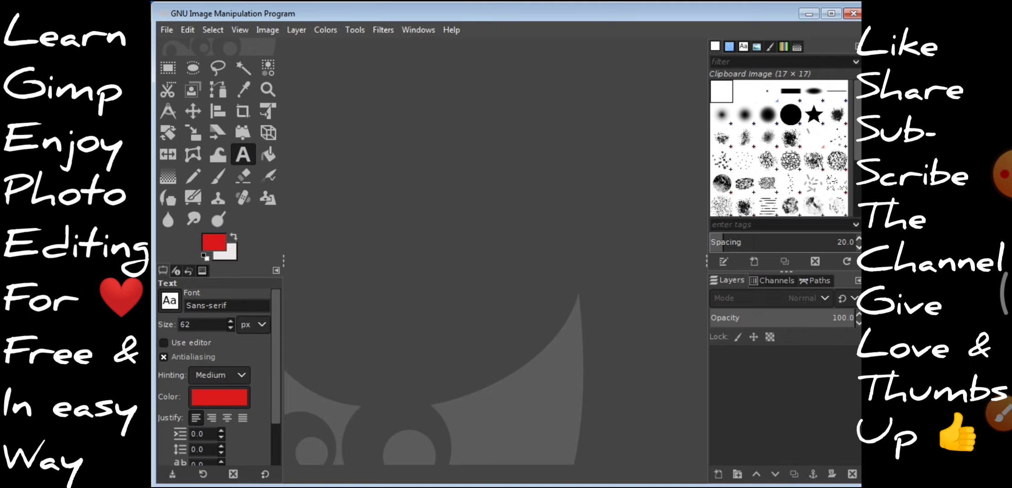
Create a new blank image from File > New, keeping the default 1920×1080 size.
{"action": "left_click", "coordinate": [167, 30]}
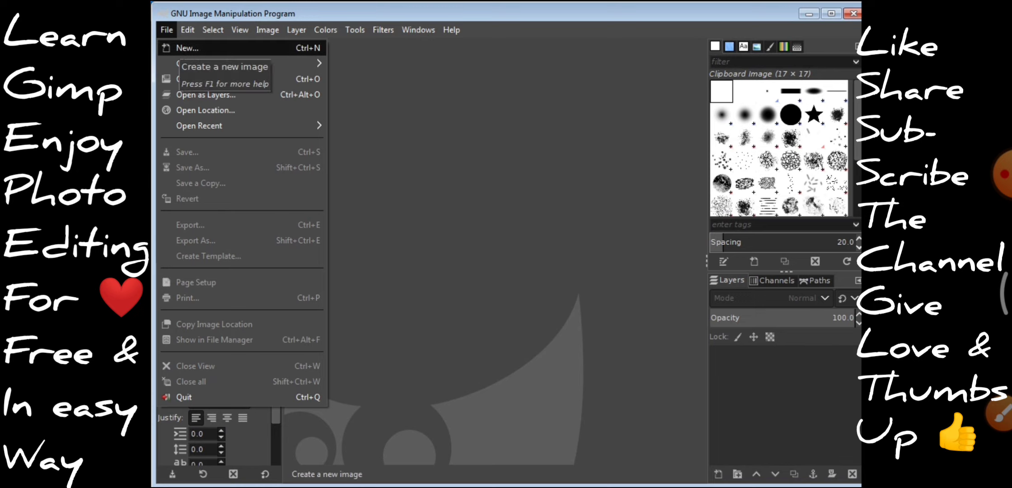
{"action": "left_click", "coordinate": [187, 48]}
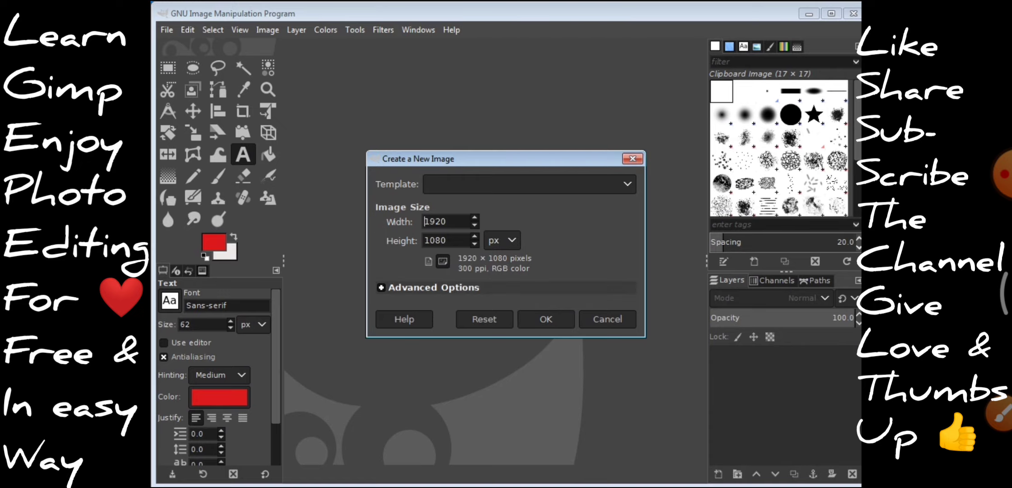
{"action": "left_click", "coordinate": [545, 318]}
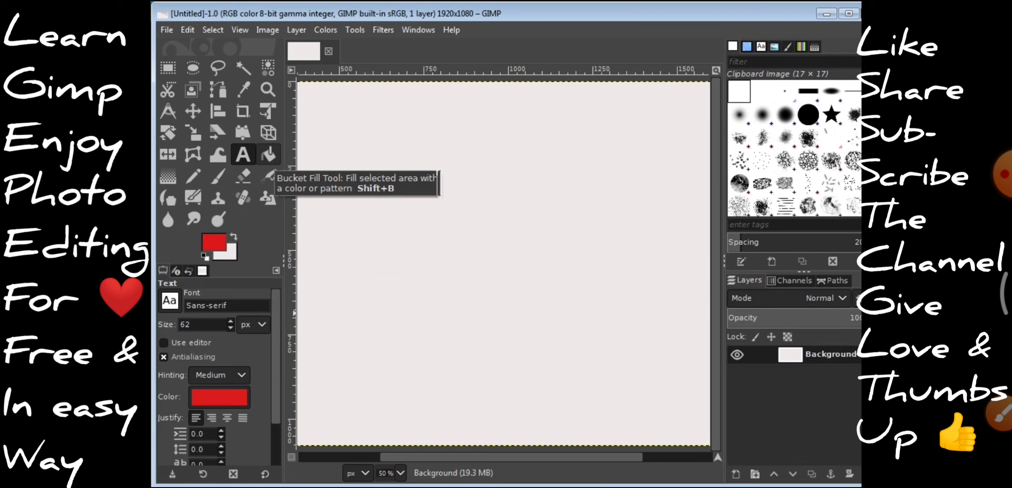
Bucket-fill the entire blank canvas with the blue Rain pattern in Pattern fill mode.
{"action": "left_click", "coordinate": [268, 155]}
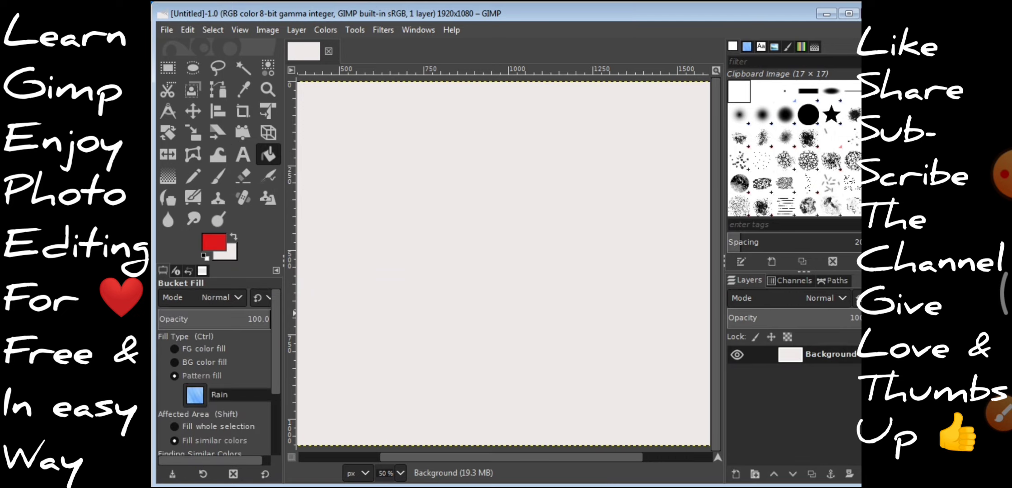
{"action": "left_click", "coordinate": [195, 394]}
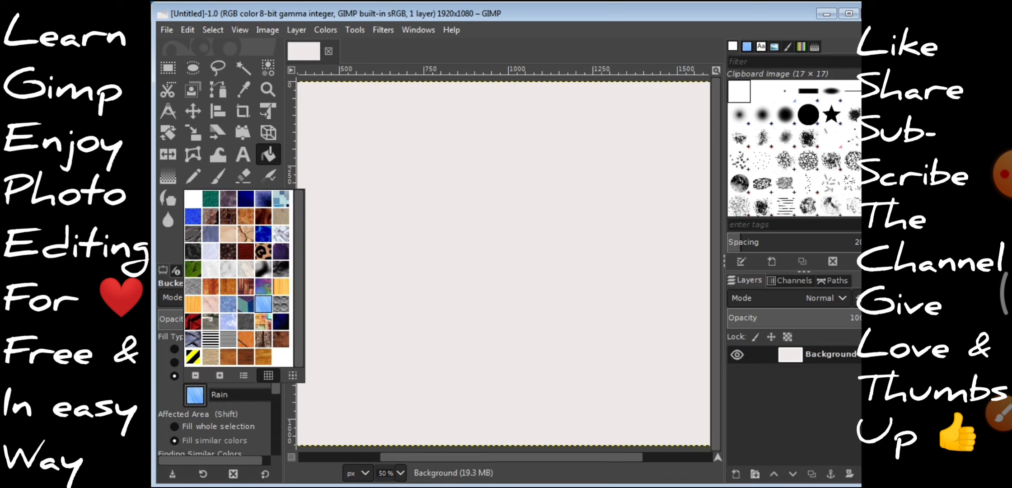
{"action": "left_click_drag", "start_coordinate": [263, 304], "coordinate": [334, 312]}
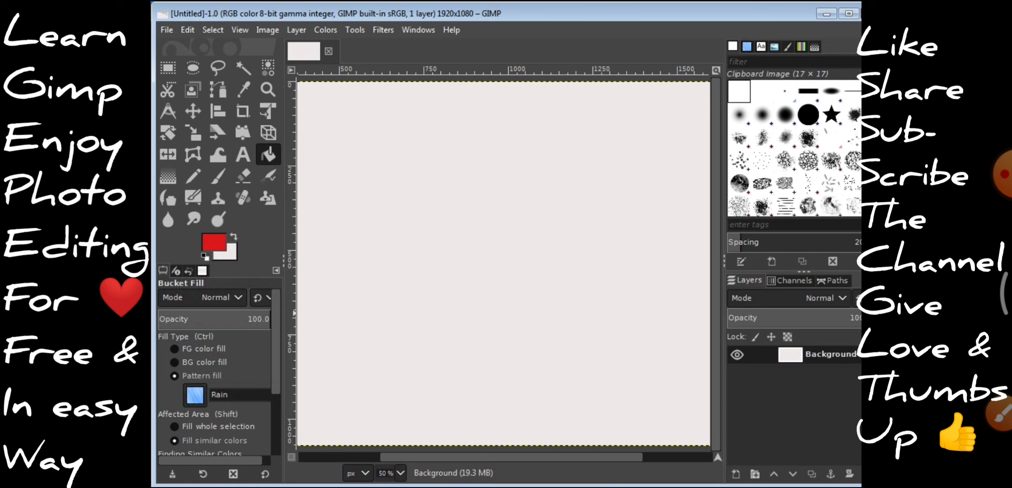
{"action": "left_click", "coordinate": [494, 253]}
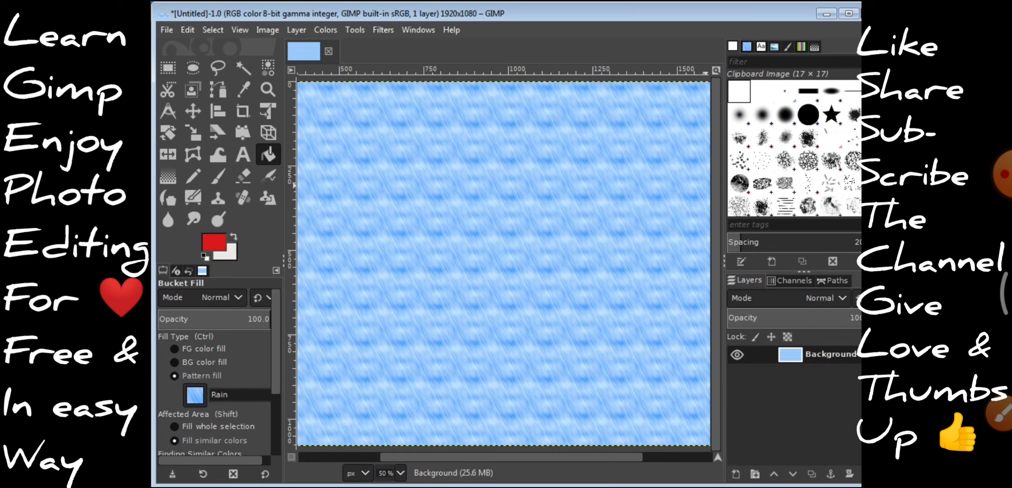
{"action": "key", "text": "super+Up"}
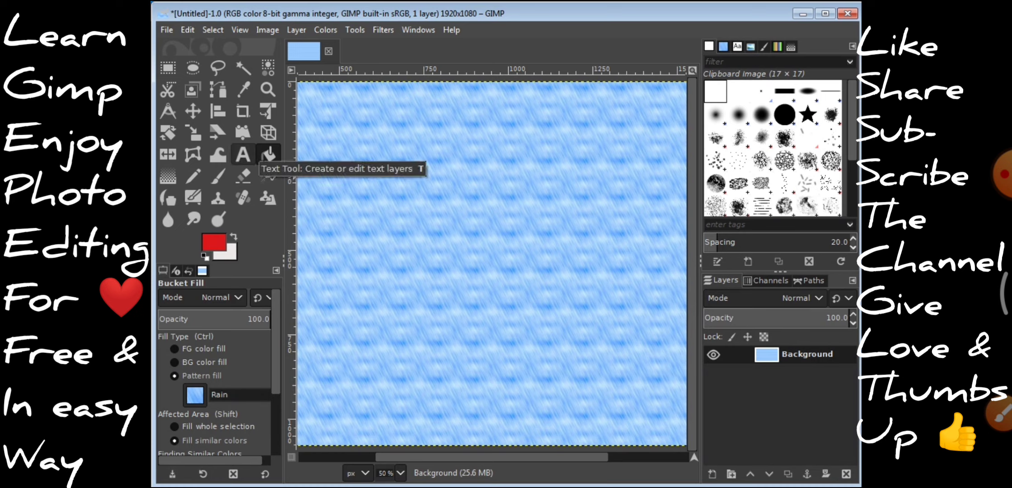
Add the caption 'lets see image related tools' near the top of the canvas, correcting typos.
{"action": "left_click", "coordinate": [243, 155]}
{"action": "left_click", "coordinate": [366, 110]}
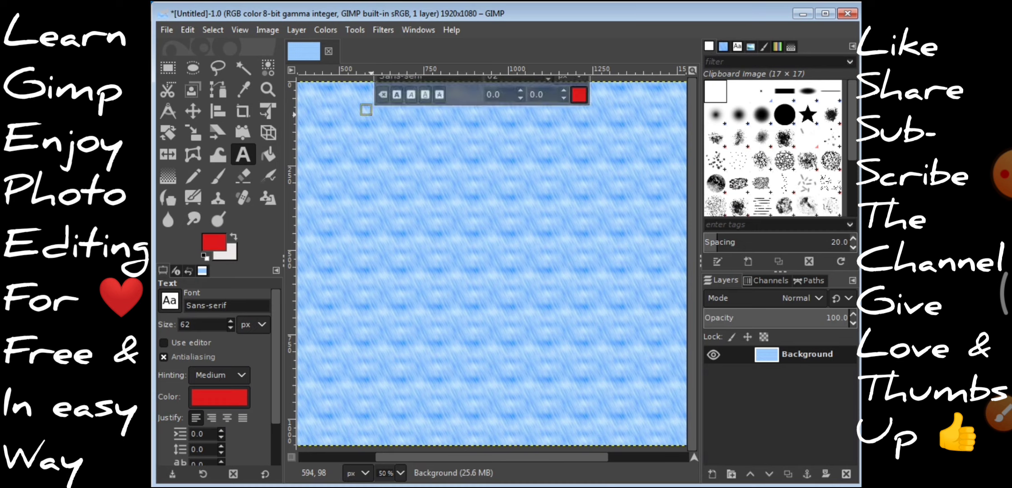
{"action": "type", "text": "lets see"}
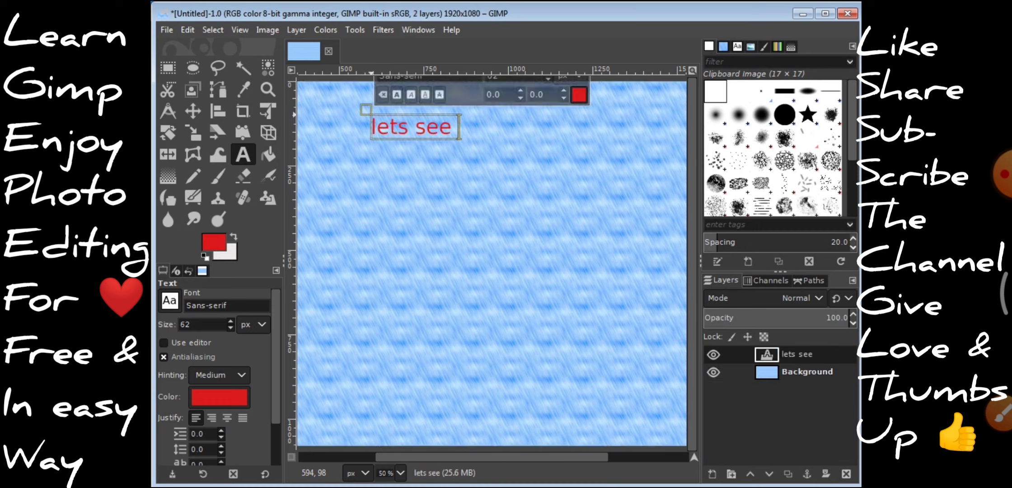
{"action": "type", "text": " iamage"}
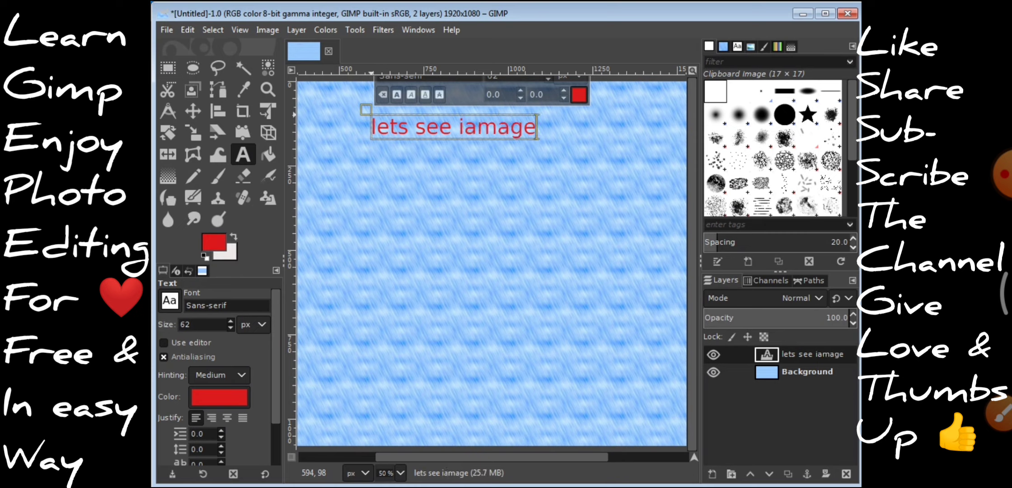
{"action": "key", "text": "BackSpace"}
{"action": "key", "text": "BackSpace"}
{"action": "key", "text": "BackSpace"}
{"action": "key", "text": "BackSpace"}
{"action": "key", "text": "BackSpace"}
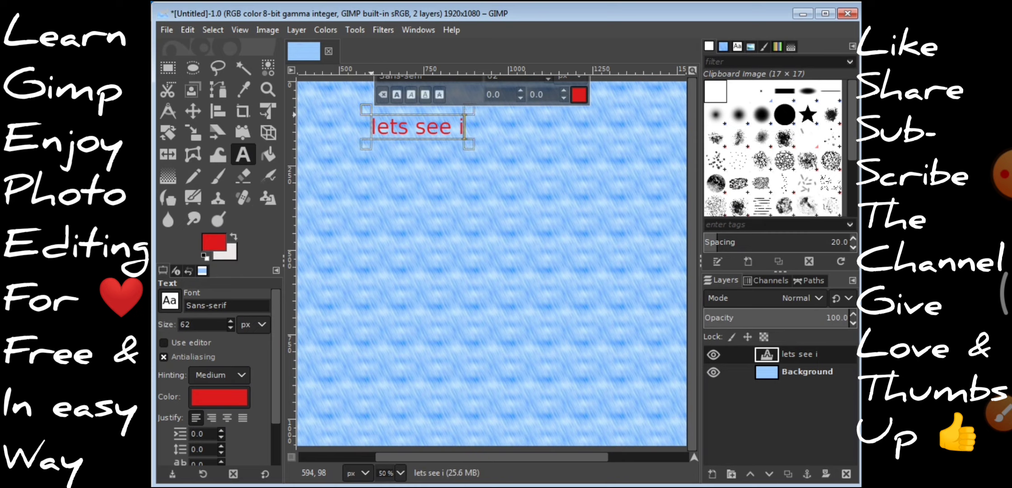
{"action": "key", "text": "BackSpace"}
{"action": "type", "text": "ima"}
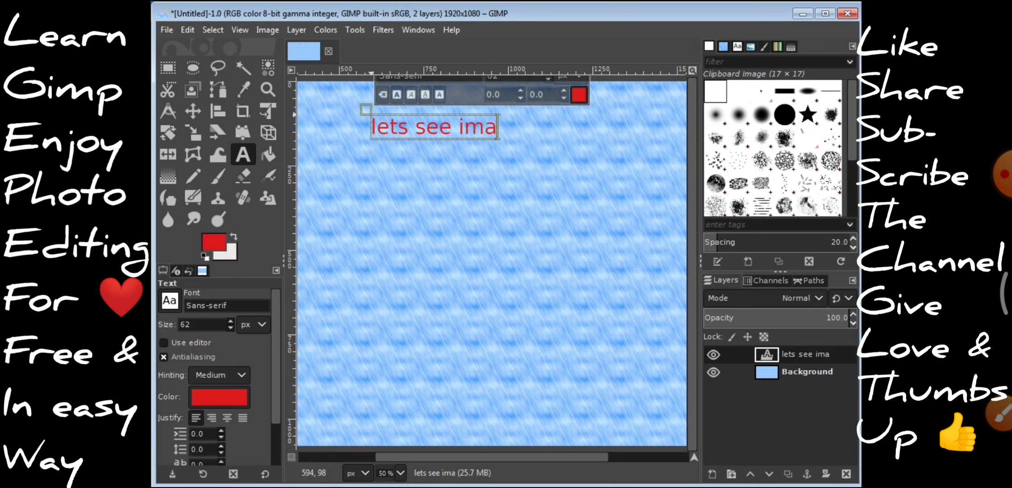
{"action": "type", "text": "ge related "}
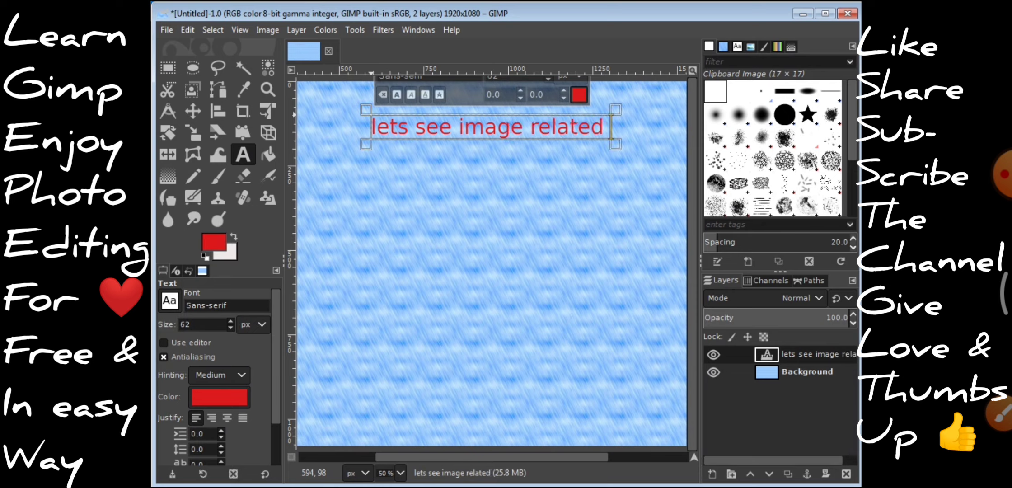
{"action": "type", "text": "tr"}
{"action": "key", "text": "BackSpace"}
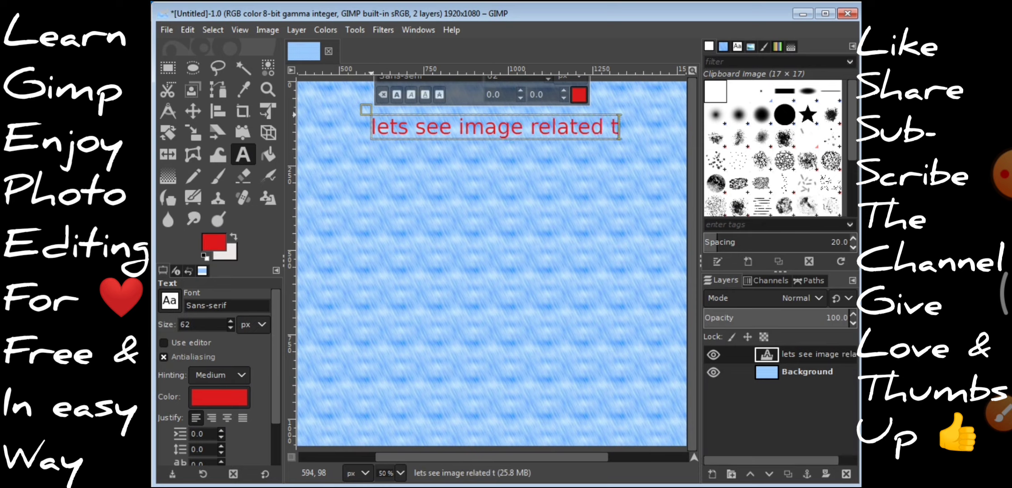
{"action": "type", "text": "ols"}
{"action": "key", "text": "BackSpace"}
{"action": "key", "text": "BackSpace"}
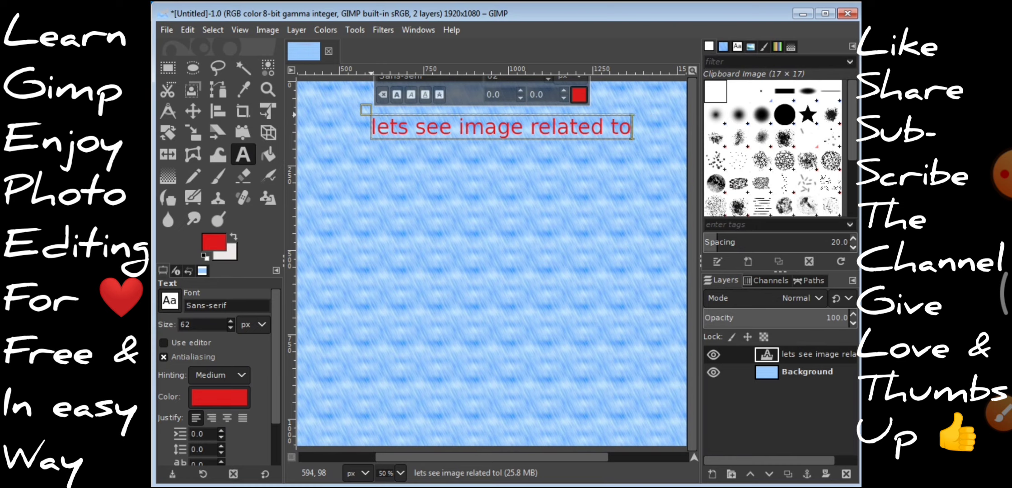
{"action": "type", "text": "ols"}
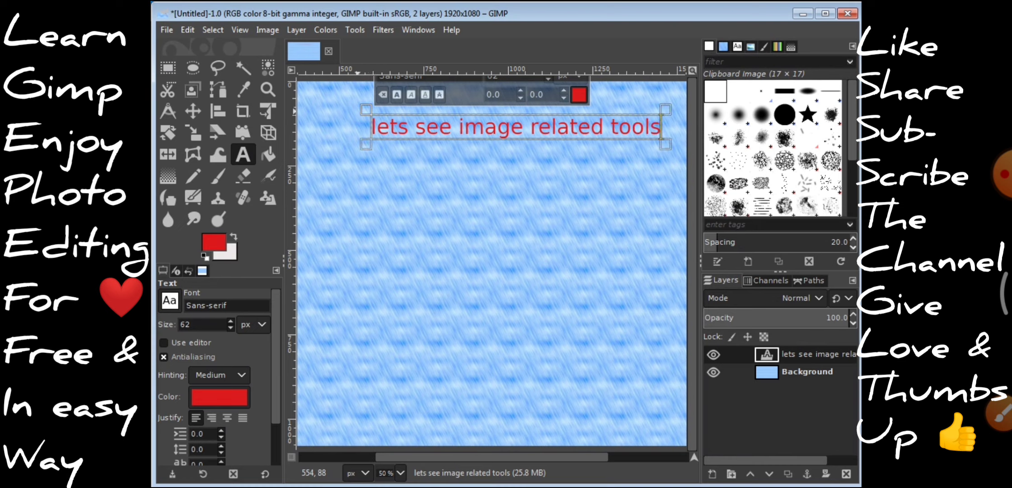
{"action": "left_click", "coordinate": [379, 186]}
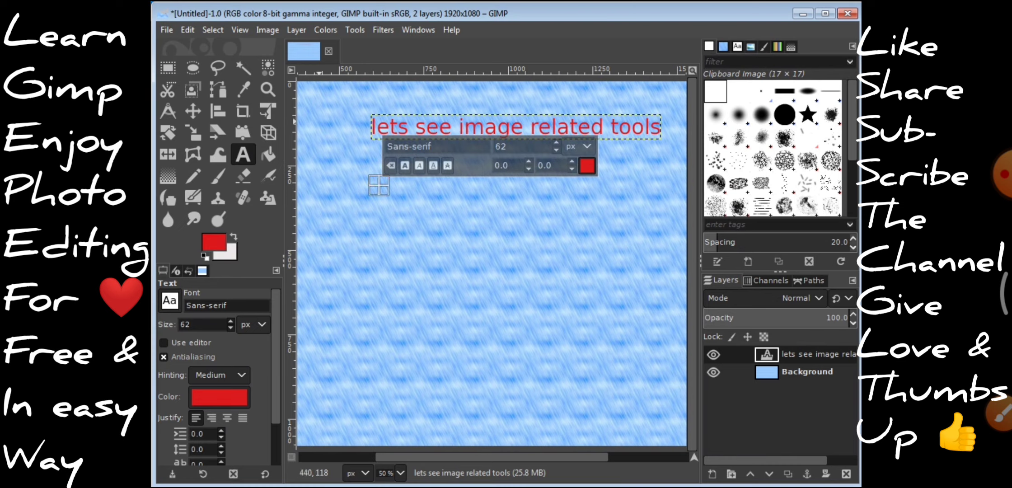
Undo the accidental Background moves and the caption text, leaving only the Rain-patterned layer.
{"action": "left_click", "coordinate": [193, 111]}
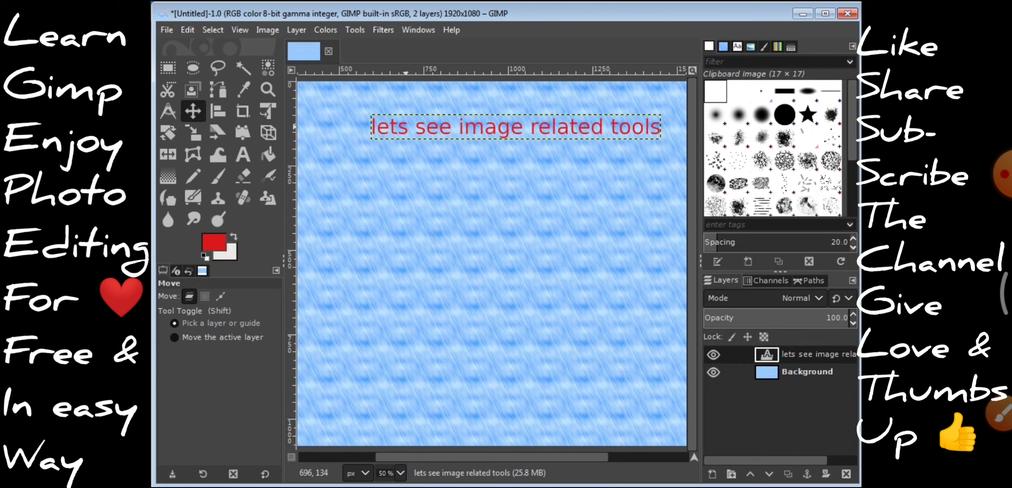
{"action": "mouse_move", "coordinate": [495, 263]}
{"action": "left_mouse_down"}
{"action": "mouse_move", "coordinate": [473, 268]}
{"action": "mouse_move", "coordinate": [473, 298]}
{"action": "left_mouse_up"}
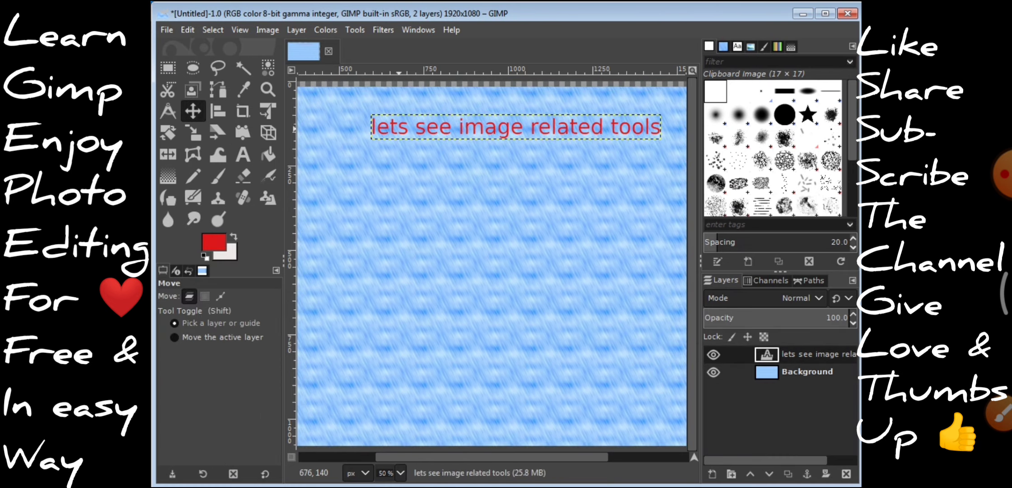
{"action": "key", "text": "ctrl+z"}
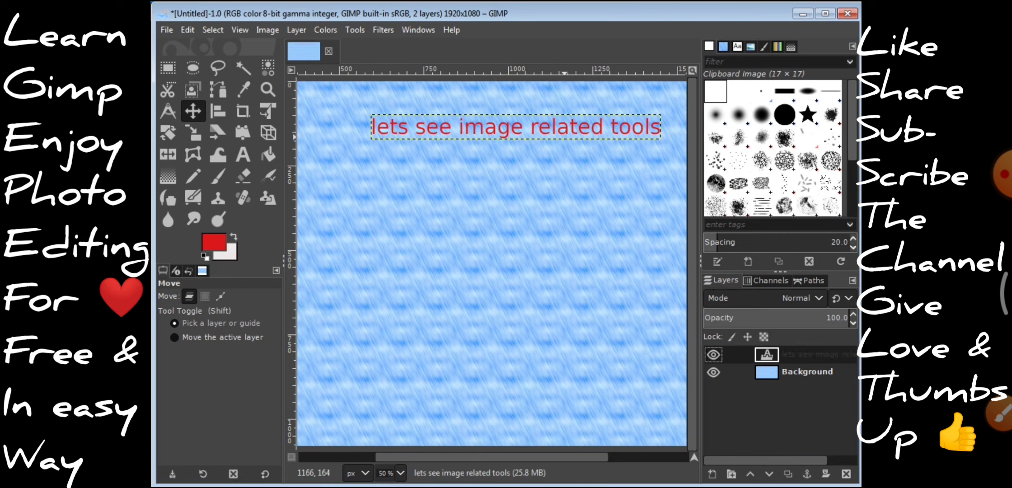
{"action": "left_click_drag", "start_coordinate": [495, 264], "coordinate": [495, 262]}
{"action": "left_click", "coordinate": [221, 296]}
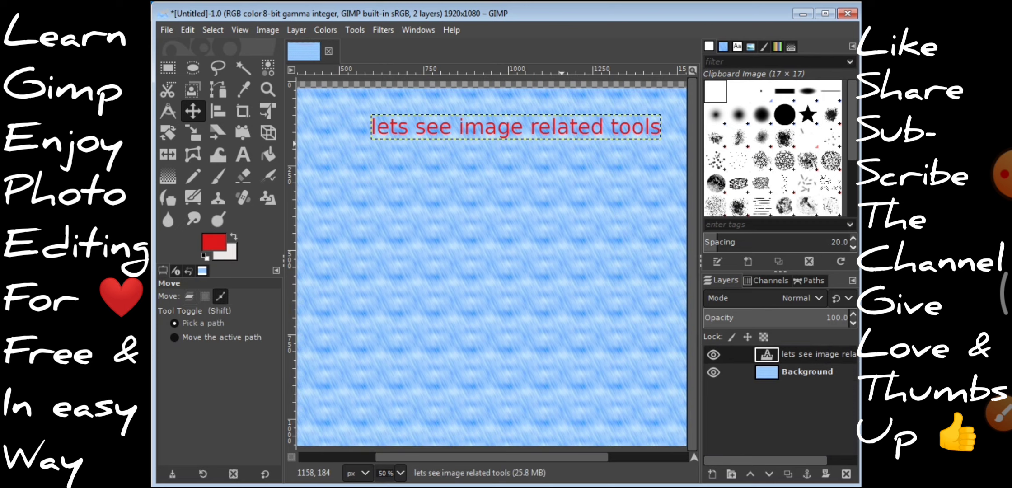
{"action": "left_click", "coordinate": [190, 296]}
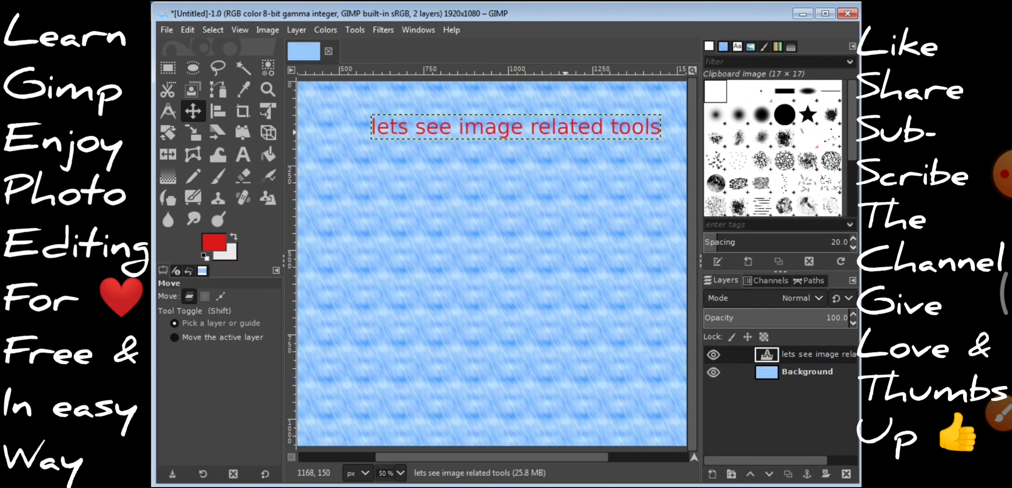
{"action": "left_click", "coordinate": [495, 263]}
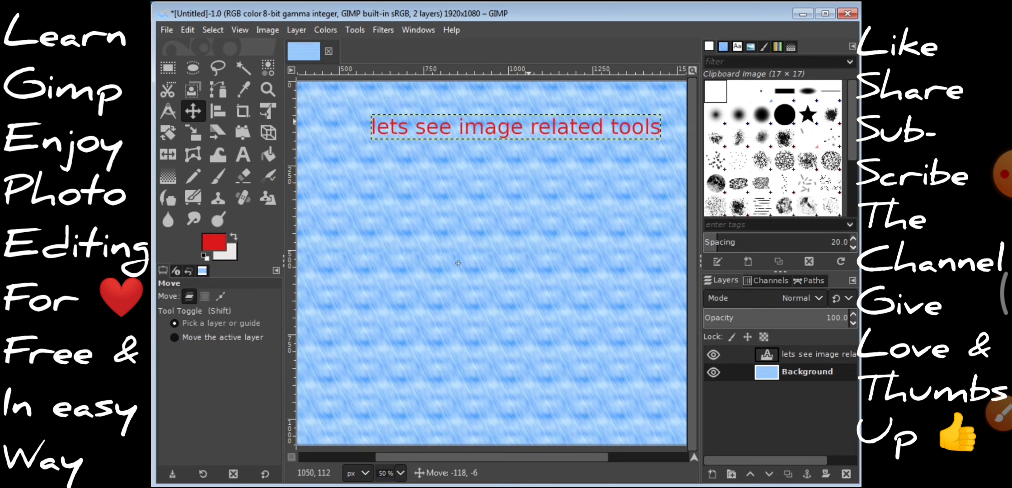
{"action": "left_click", "coordinate": [221, 295]}
{"action": "left_click", "coordinate": [189, 296]}
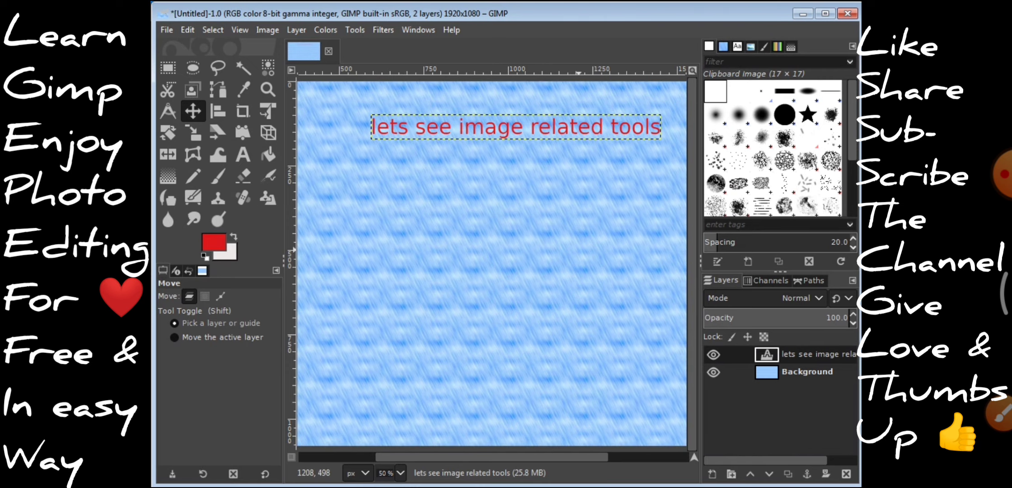
{"action": "key", "text": "ctrl+z"}
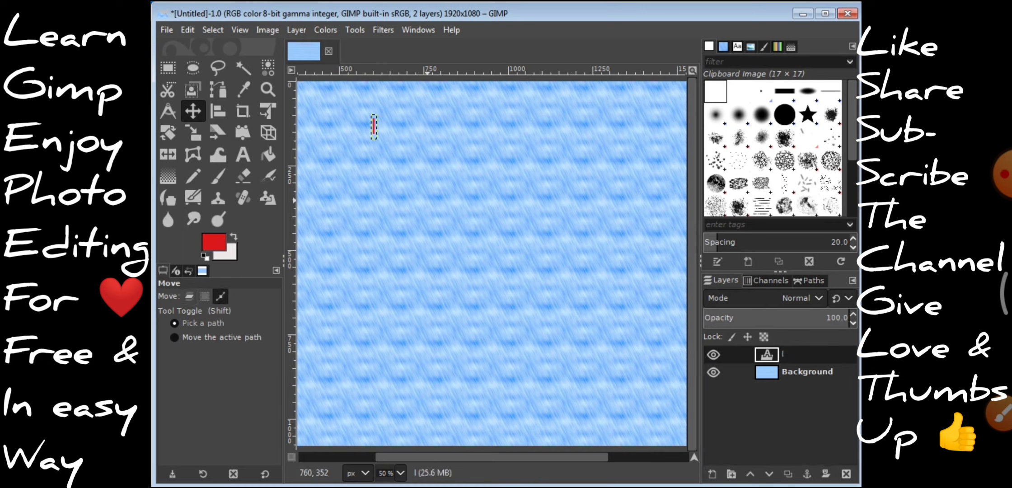
{"action": "key", "text": "ctrl+z"}
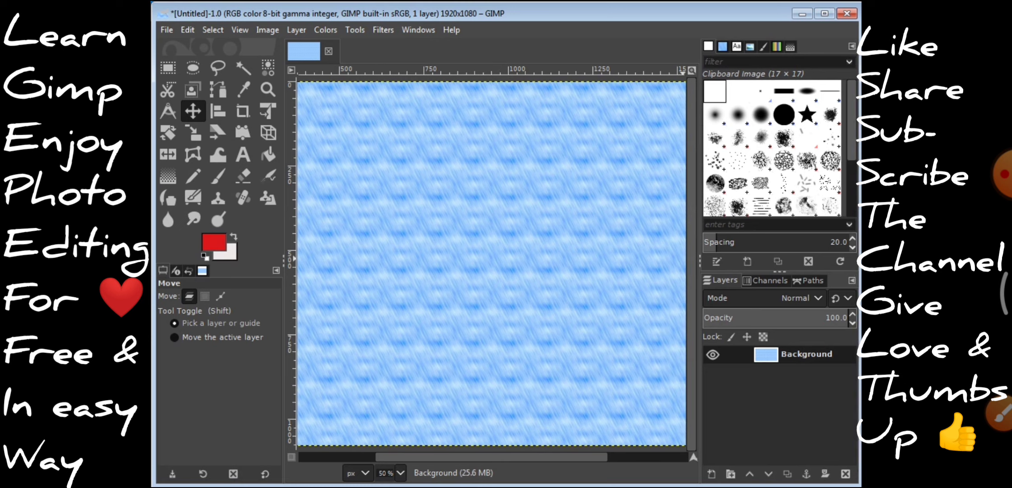
Drag SP_A1183.jpg from the desktop onto the canvas as a layer and move it up.
{"action": "mouse_move", "coordinate": [861, 244]}
{"action": "left_mouse_down"}
{"action": "mouse_move", "coordinate": [790, 244]}
{"action": "mouse_move", "coordinate": [806, 244]}
{"action": "left_mouse_up"}
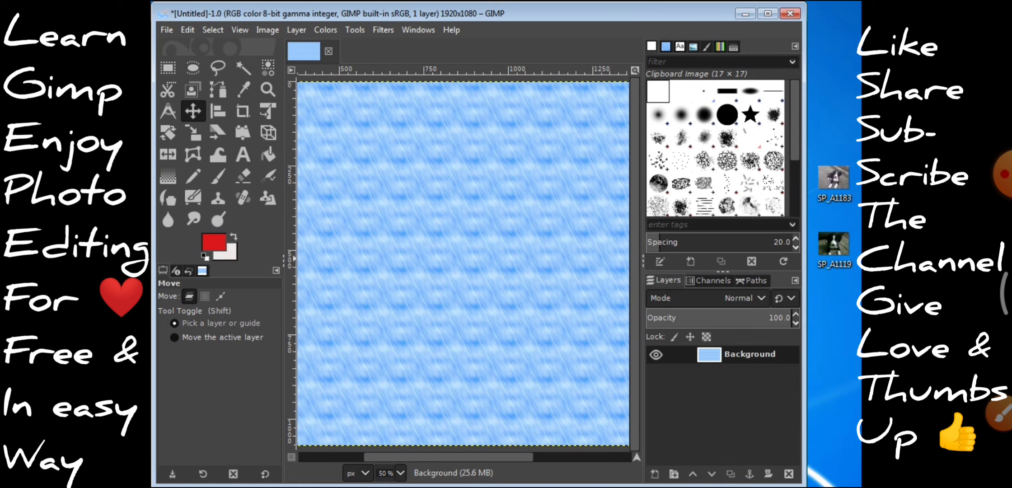
{"action": "left_click_drag", "start_coordinate": [833, 179], "coordinate": [429, 155]}
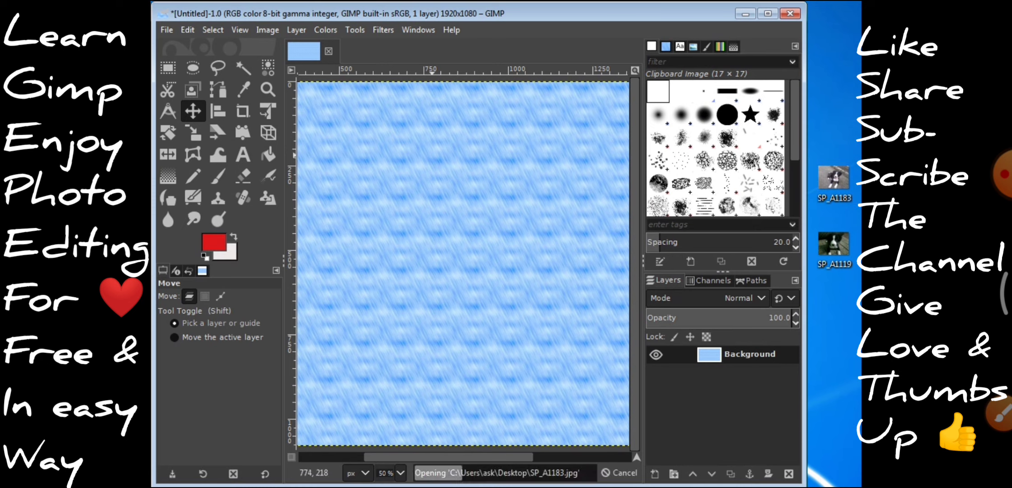
{"action": "mouse_move", "coordinate": [463, 263]}
{"action": "left_mouse_down"}
{"action": "mouse_move", "coordinate": [462, 182]}
{"action": "mouse_move", "coordinate": [427, 174]}
{"action": "left_mouse_up"}
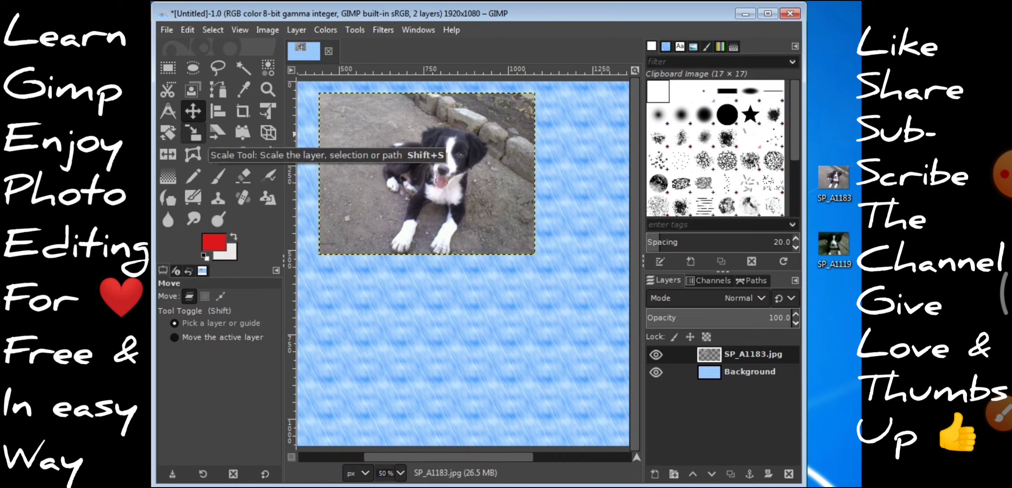
Scale the SP_A1183 puppy photo wider to about 834 × 480 px.
{"action": "left_click", "coordinate": [194, 132]}
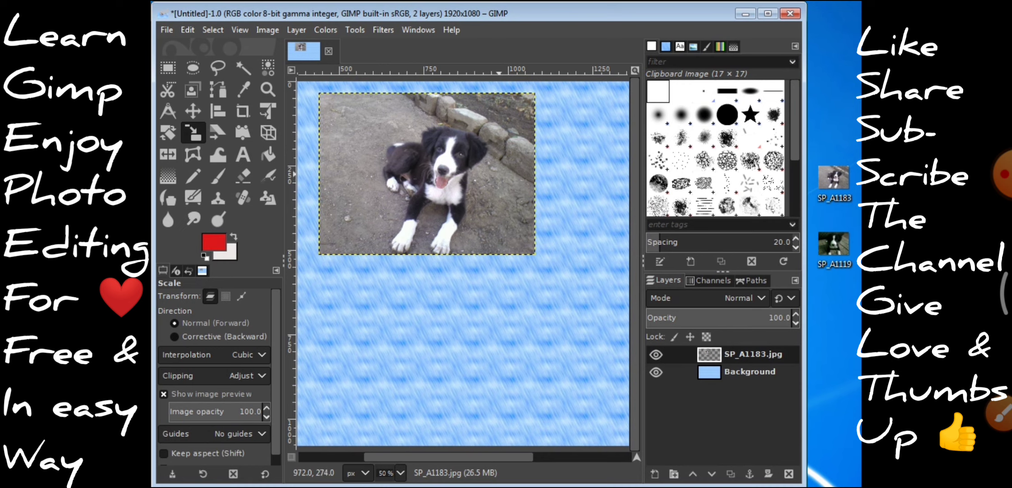
{"action": "left_click", "coordinate": [520, 172]}
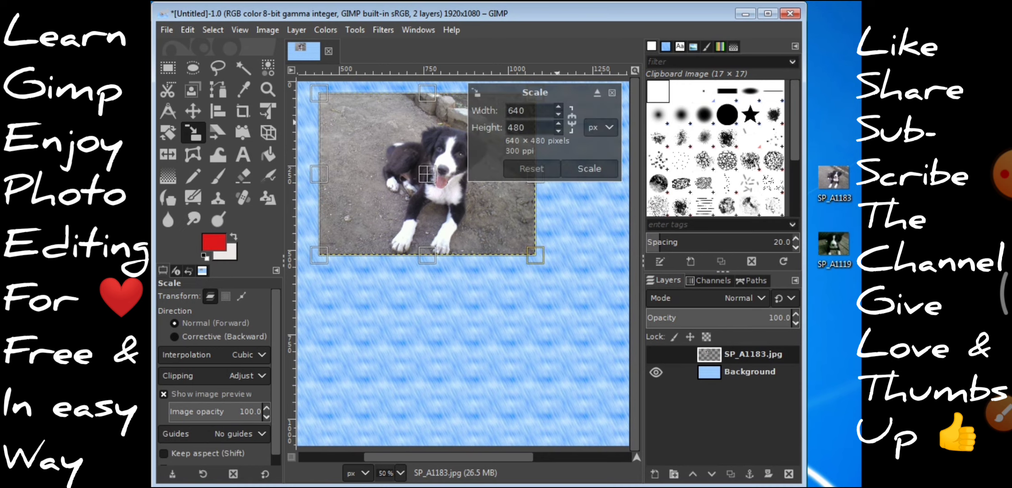
{"action": "left_click_drag", "start_coordinate": [535, 255], "coordinate": [601, 256]}
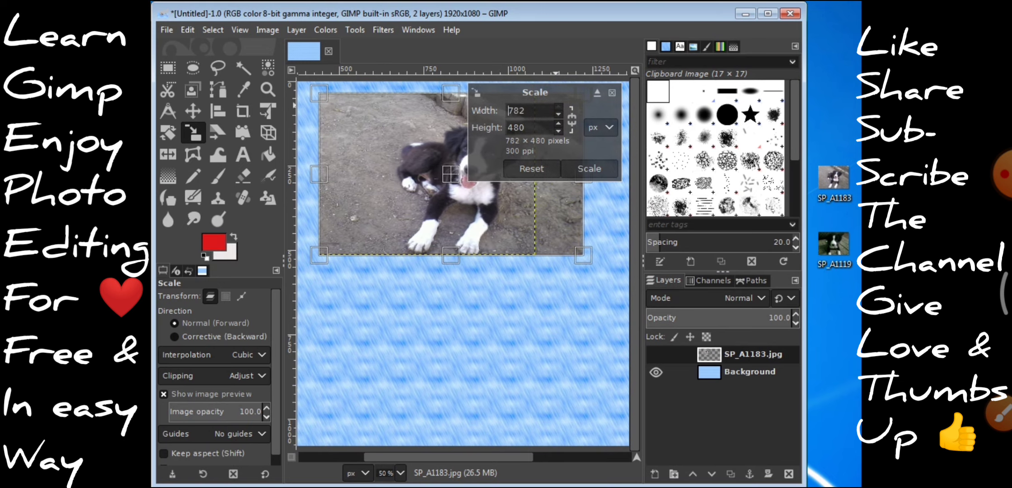
{"action": "left_click", "coordinate": [590, 169]}
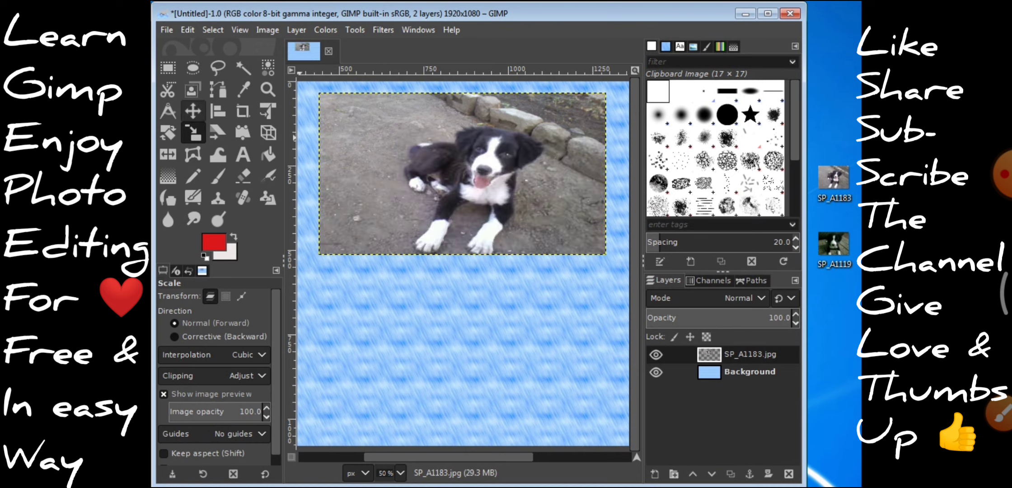
Nudge the first photo slightly, then move the SP_A1119.jpg puppy layer below it.
{"action": "left_click", "coordinate": [193, 110]}
{"action": "mouse_move", "coordinate": [467, 176]}
{"action": "left_mouse_down"}
{"action": "mouse_move", "coordinate": [451, 173]}
{"action": "mouse_move", "coordinate": [470, 172]}
{"action": "left_mouse_up"}
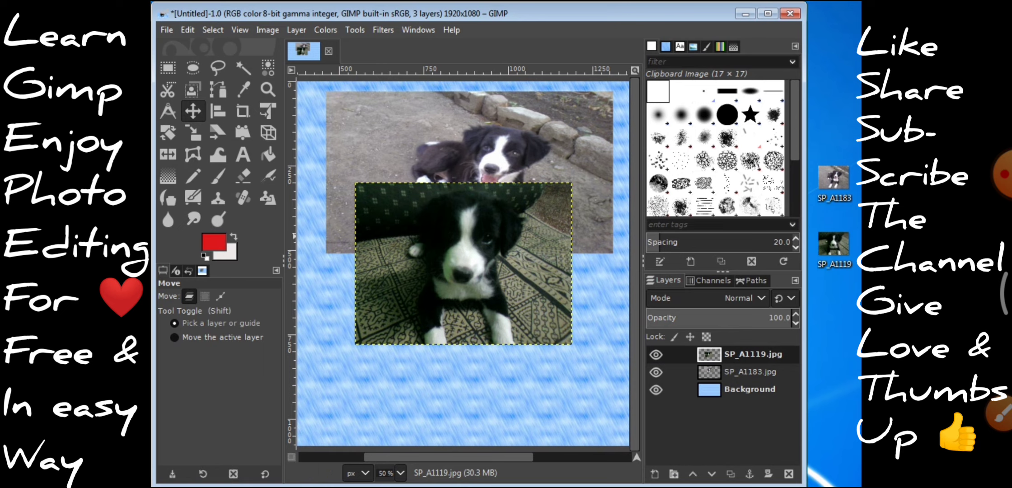
{"action": "left_click_drag", "start_coordinate": [474, 278], "coordinate": [471, 362]}
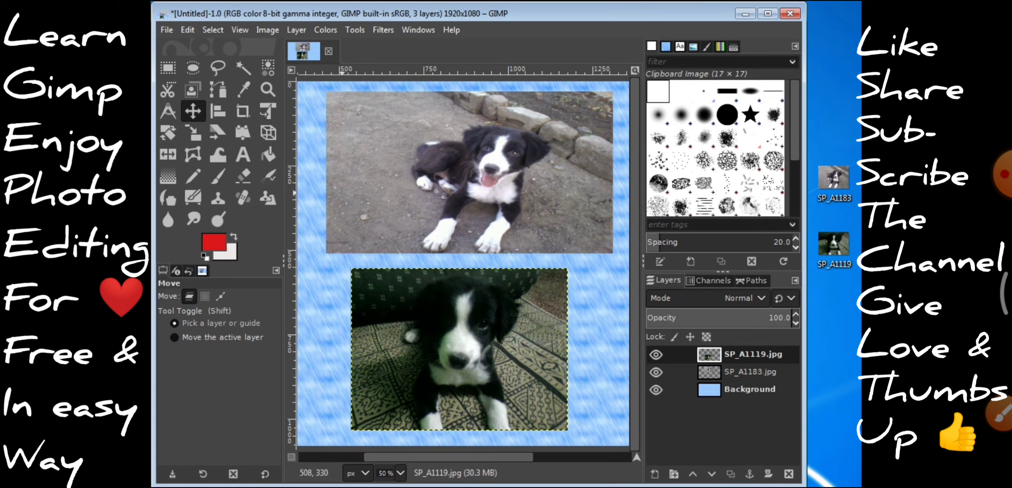
Shrink the SP_A1119 puppy to about 388 × 290 px and shift it to the lower left.
{"action": "left_click", "coordinate": [194, 133]}
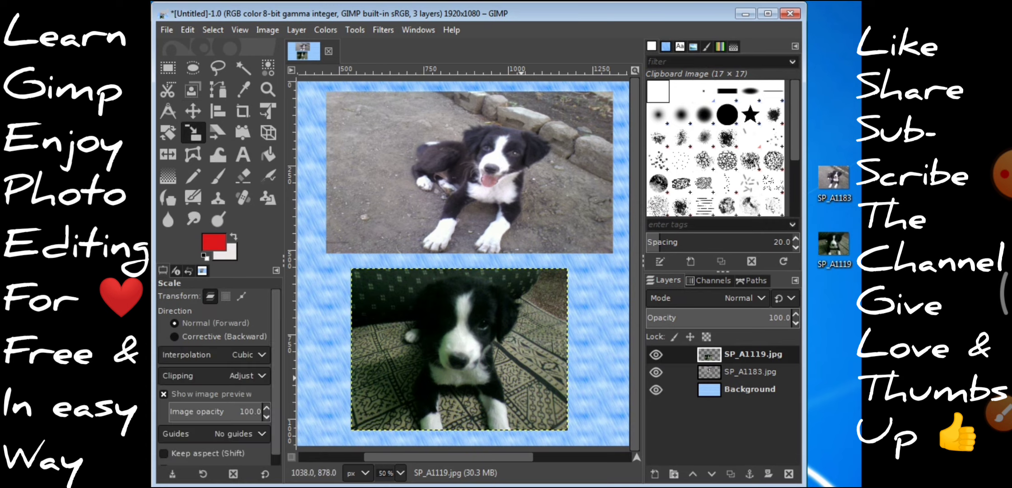
{"action": "left_click_drag", "start_coordinate": [532, 401], "coordinate": [455, 350]}
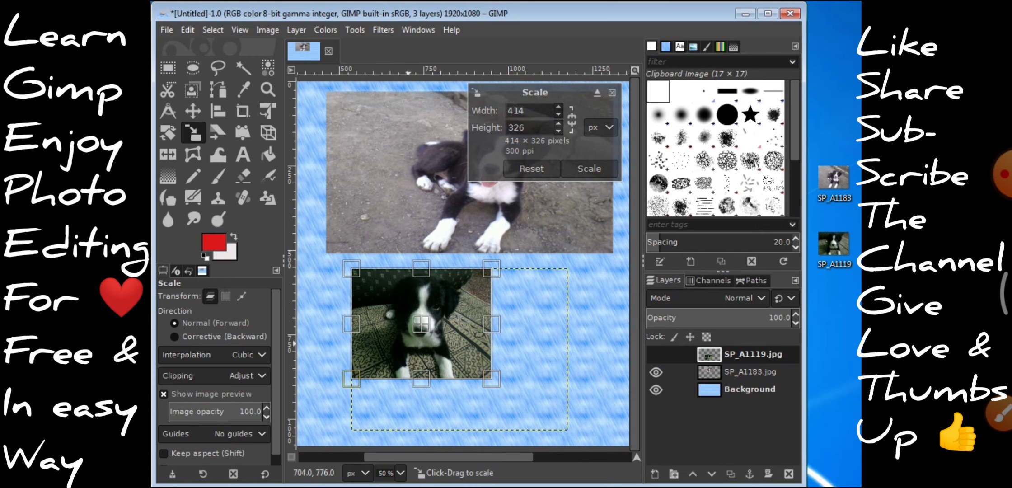
{"action": "left_click_drag", "start_coordinate": [492, 379], "coordinate": [482, 367]}
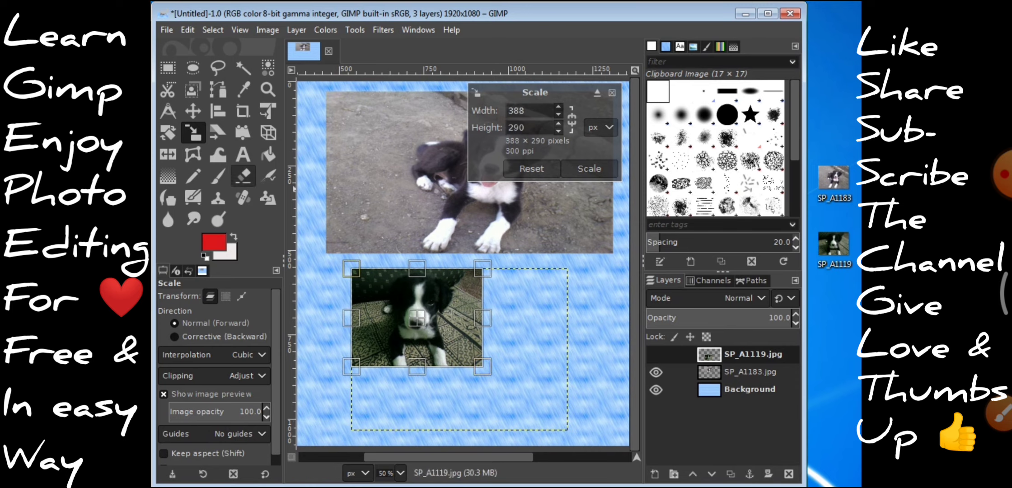
{"action": "left_click", "coordinate": [193, 111]}
{"action": "left_click_drag", "start_coordinate": [415, 307], "coordinate": [389, 314]}
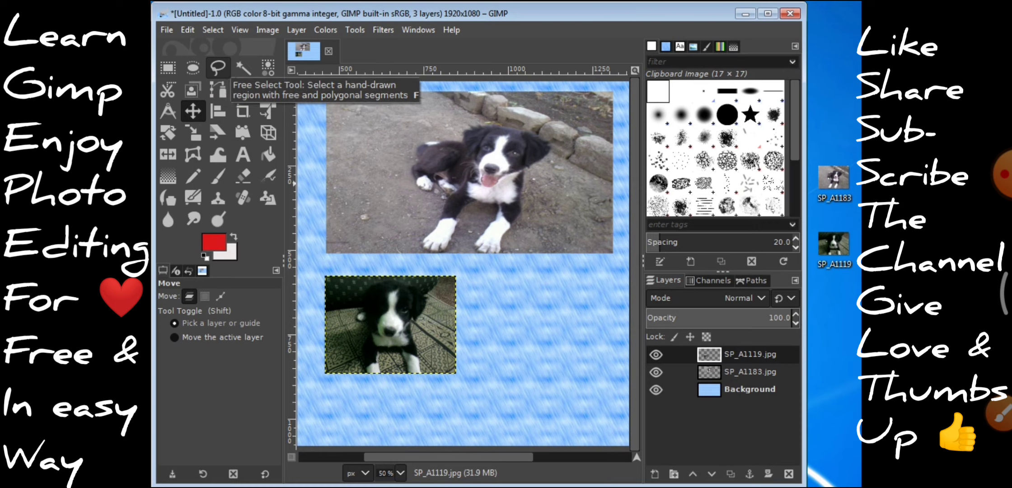
Begin a Free Select outline around the second puppy's head, then abandon it.
{"action": "left_click", "coordinate": [218, 67]}
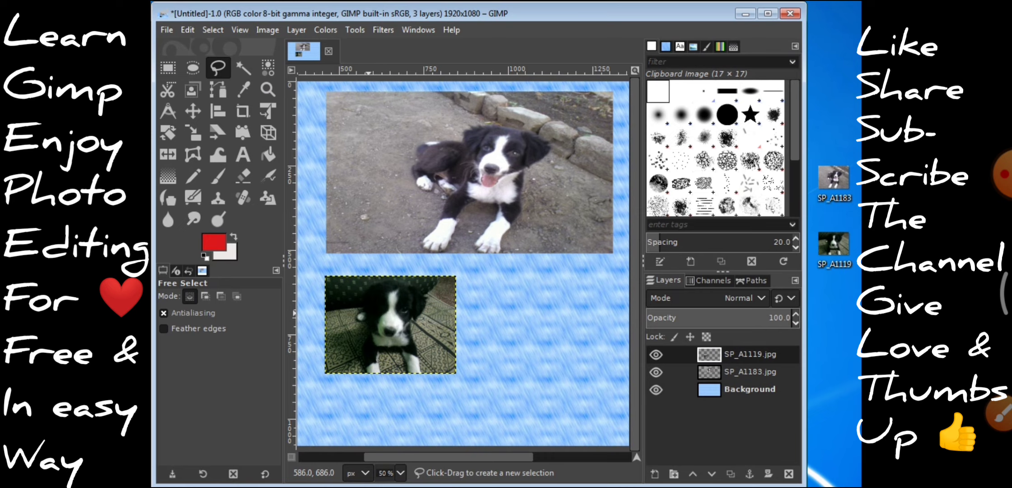
{"action": "left_click", "coordinate": [368, 313]}
{"action": "left_click", "coordinate": [368, 313]}
{"action": "left_click", "coordinate": [361, 305]}
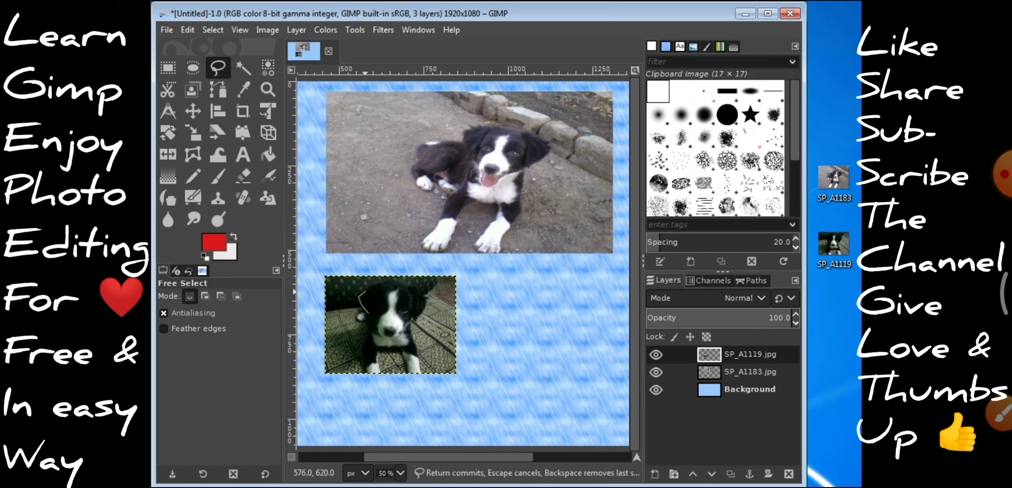
{"action": "left_click", "coordinate": [365, 292]}
{"action": "left_click", "coordinate": [376, 283]}
{"action": "left_click", "coordinate": [406, 282]}
{"action": "left_click", "coordinate": [414, 287]}
{"action": "left_click", "coordinate": [418, 290]}
{"action": "left_click", "coordinate": [422, 292]}
{"action": "mouse_move", "coordinate": [388, 296]}
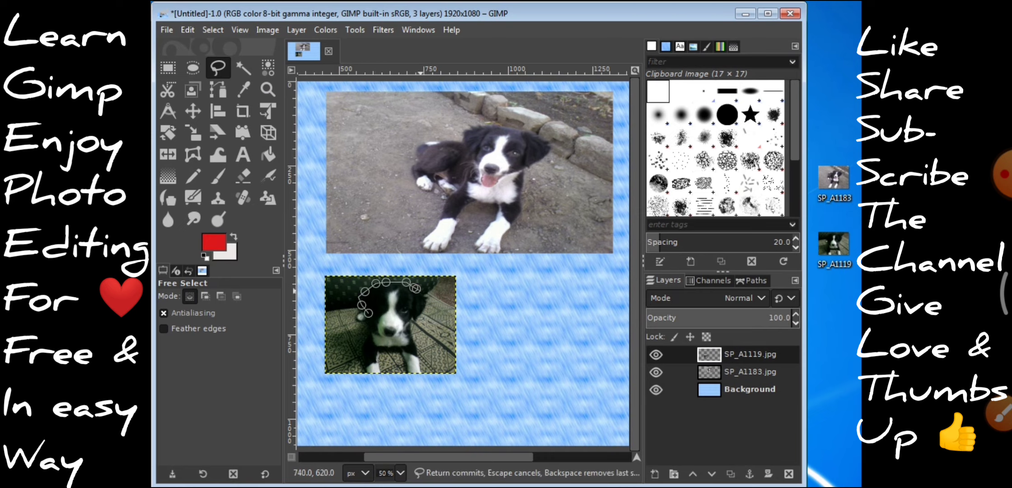
{"action": "left_click", "coordinate": [429, 311]}
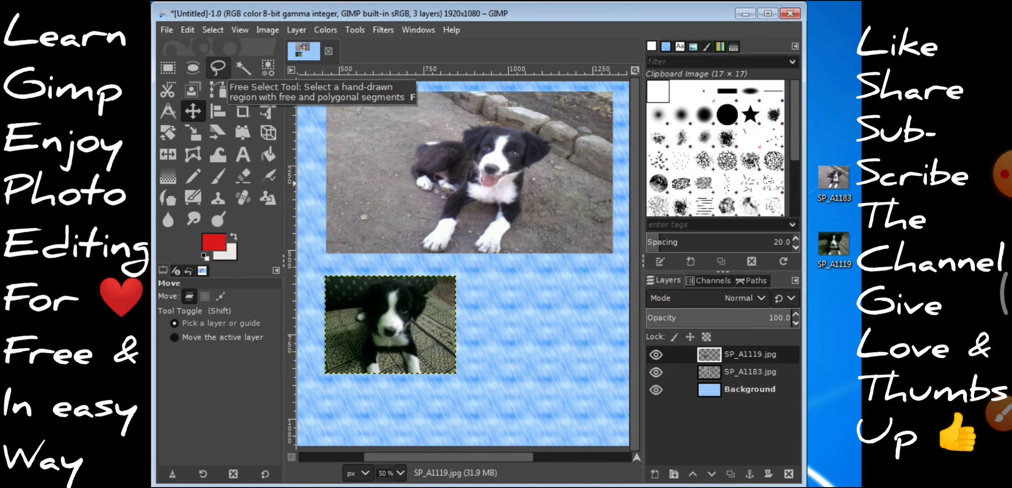
{"action": "left_click", "coordinate": [193, 111]}
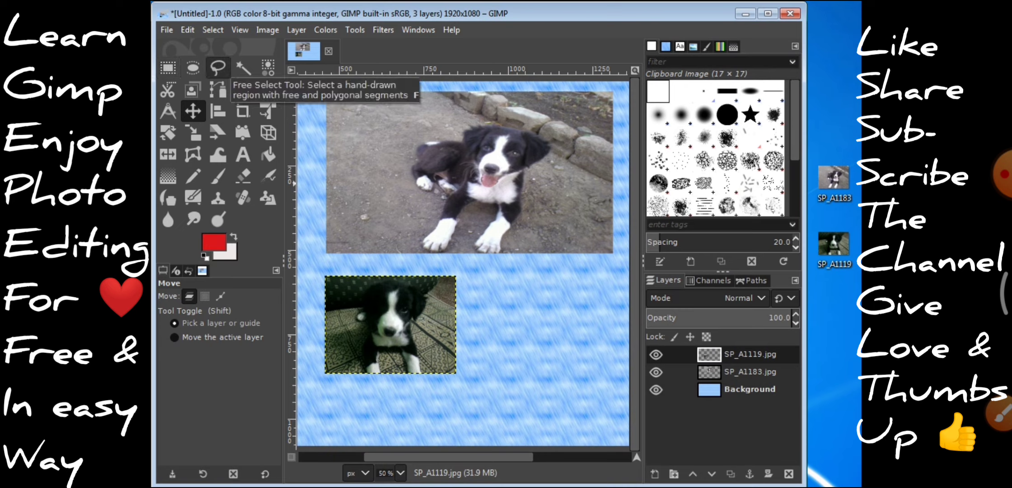
Trace the full puppy outline with Free Select and commit it as a closed selection.
{"action": "left_click", "coordinate": [218, 68]}
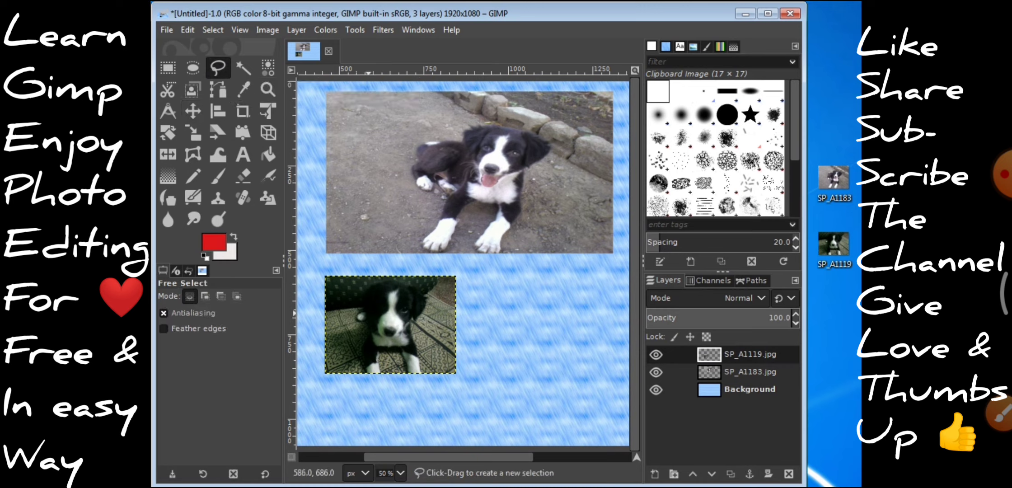
{"action": "left_click", "coordinate": [368, 314]}
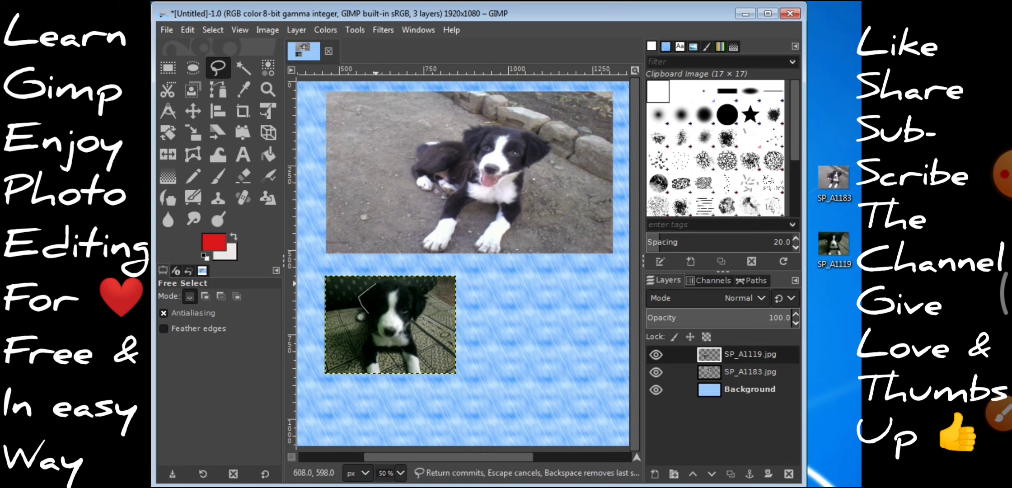
{"action": "left_click", "coordinate": [378, 283]}
{"action": "left_click", "coordinate": [407, 282]}
{"action": "left_click", "coordinate": [428, 299]}
{"action": "left_click", "coordinate": [427, 312]}
{"action": "left_click", "coordinate": [419, 351]}
{"action": "left_click", "coordinate": [422, 365]}
{"action": "left_click", "coordinate": [423, 376]}
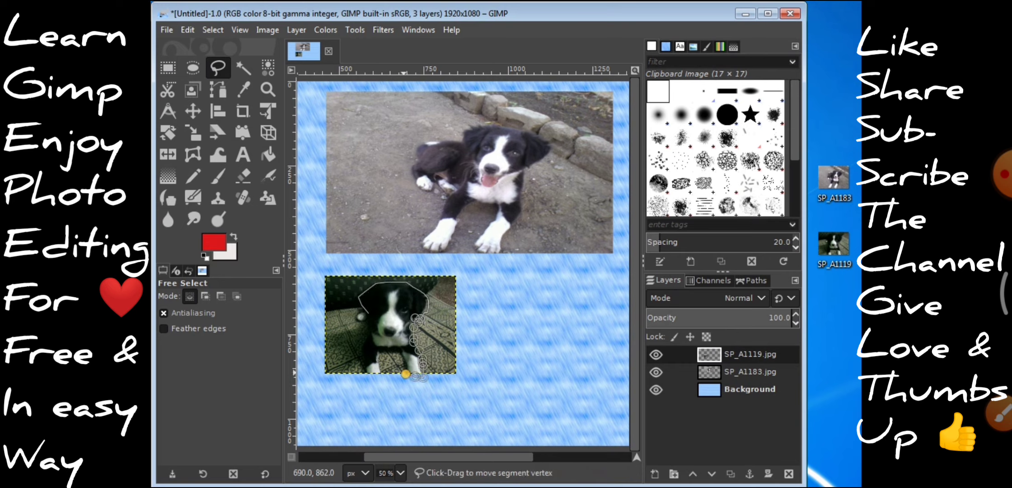
{"action": "left_click", "coordinate": [401, 361]}
{"action": "left_click", "coordinate": [385, 355]}
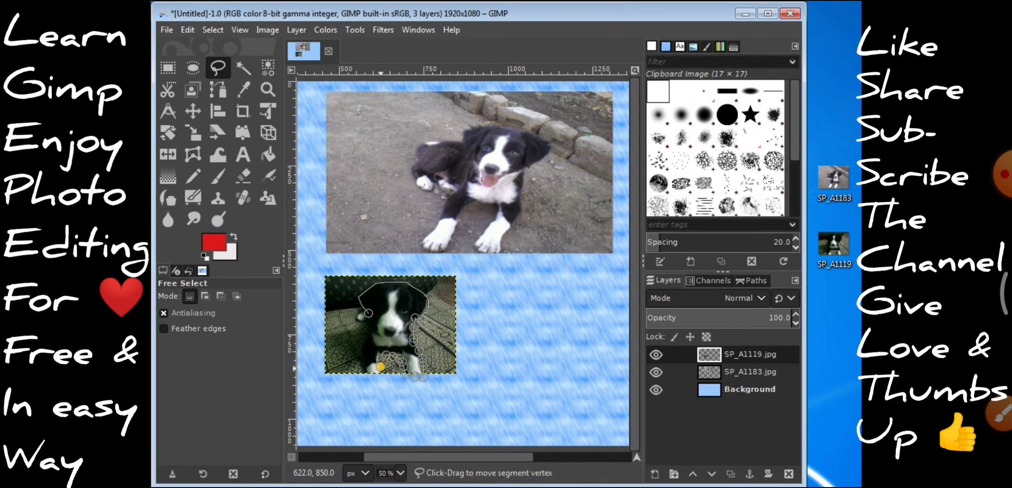
{"action": "left_click", "coordinate": [371, 371]}
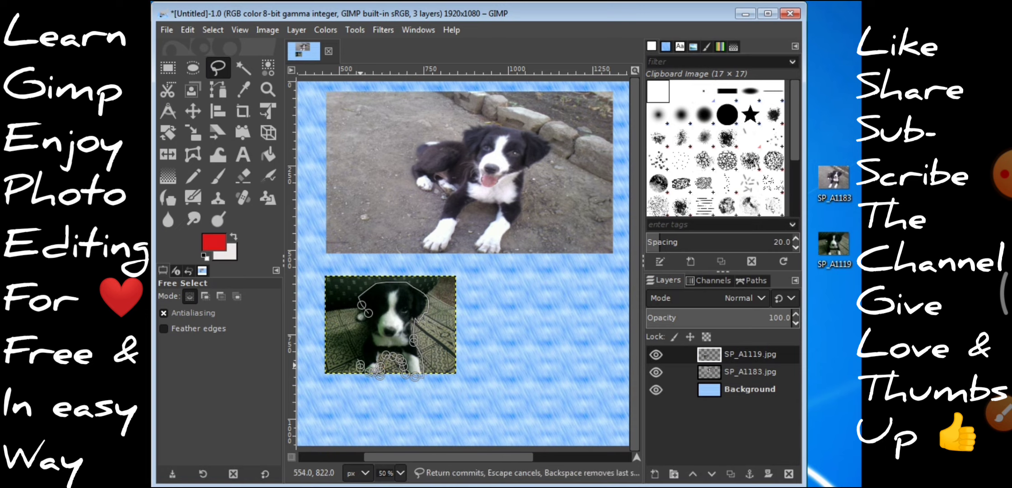
{"action": "left_click", "coordinate": [358, 355]}
{"action": "left_click", "coordinate": [362, 336]}
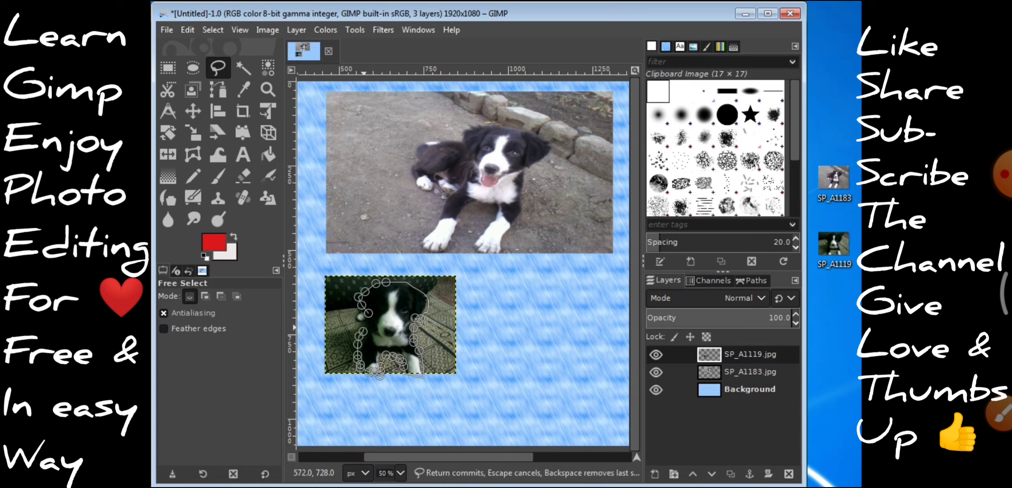
{"action": "left_click", "coordinate": [369, 313]}
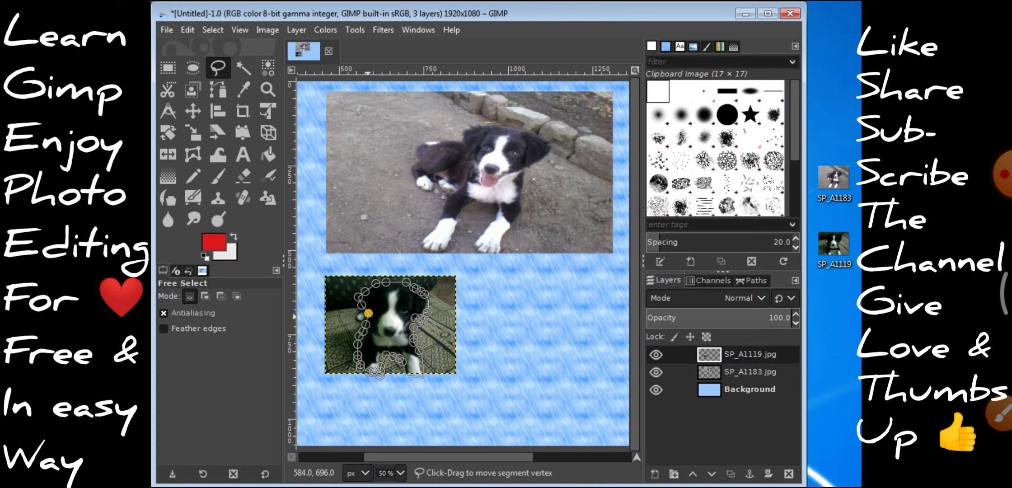
{"action": "key", "text": "Return"}
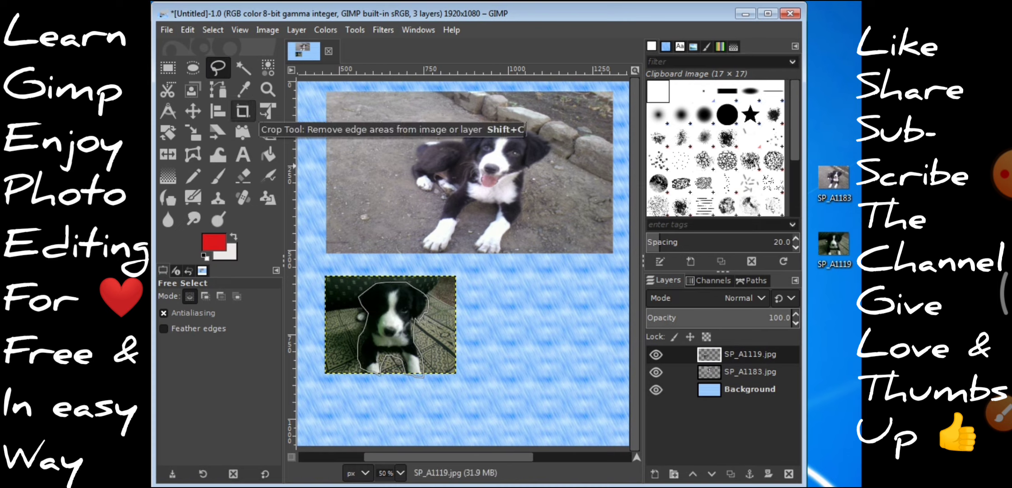
Add a Selection-based layer mask to SP_A1119.jpg, then make SP_A1183 the active layer.
{"action": "left_click", "coordinate": [243, 111]}
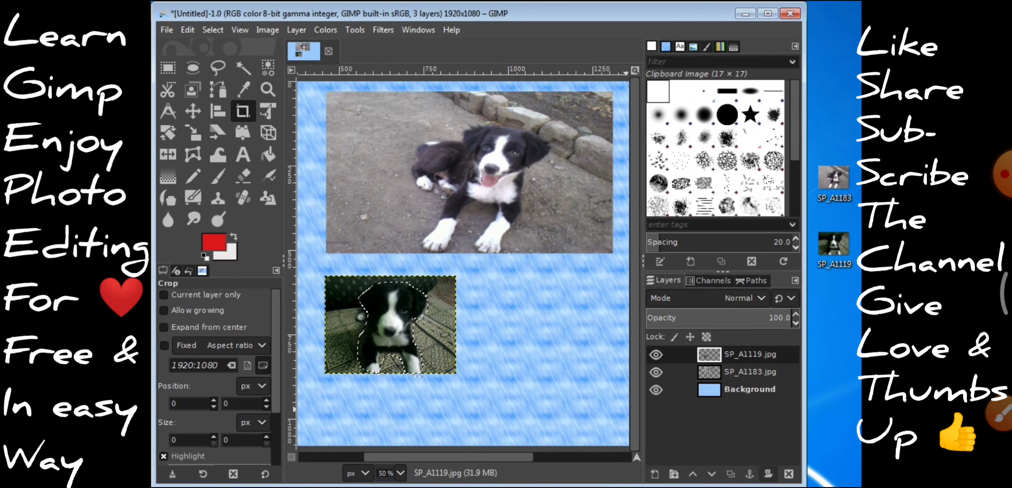
{"action": "left_click", "coordinate": [768, 474]}
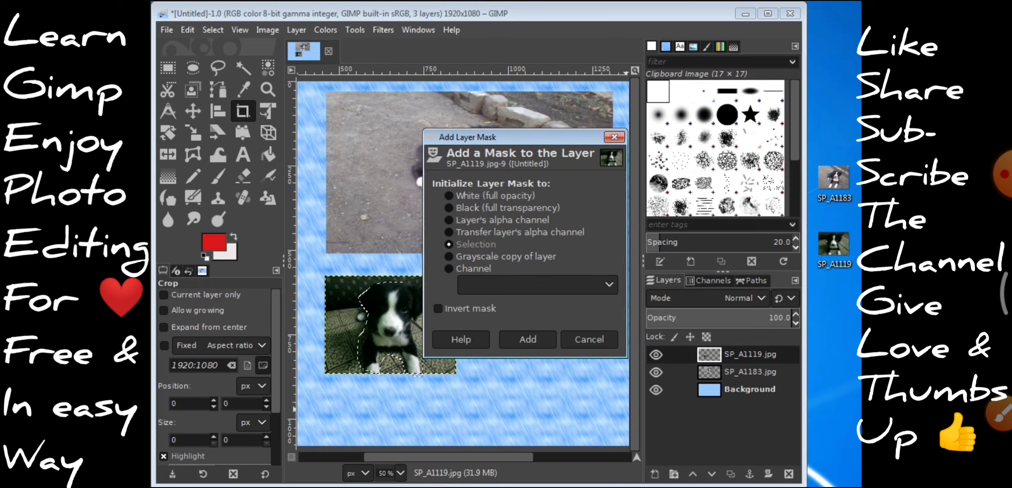
{"action": "left_click_drag", "start_coordinate": [452, 137], "coordinate": [514, 137]}
{"action": "left_click", "coordinate": [571, 339]}
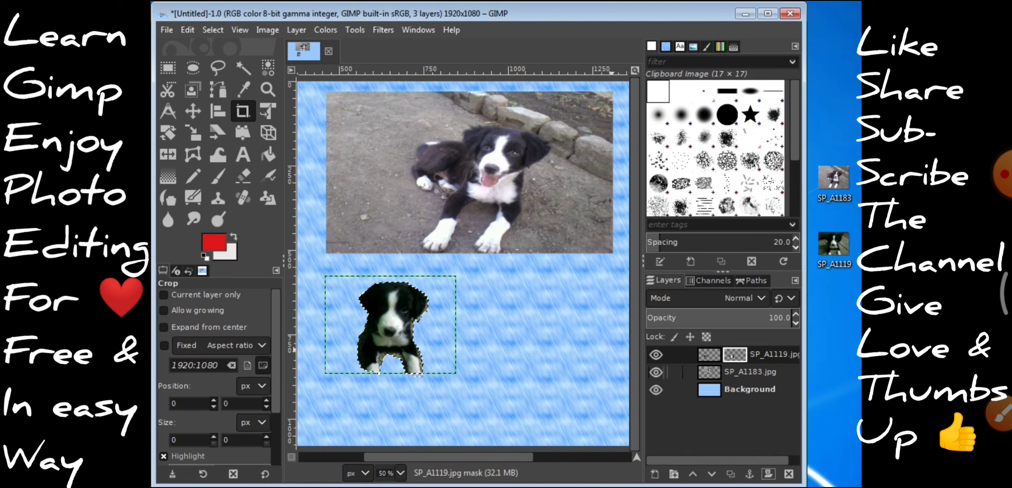
{"action": "left_click", "coordinate": [723, 372]}
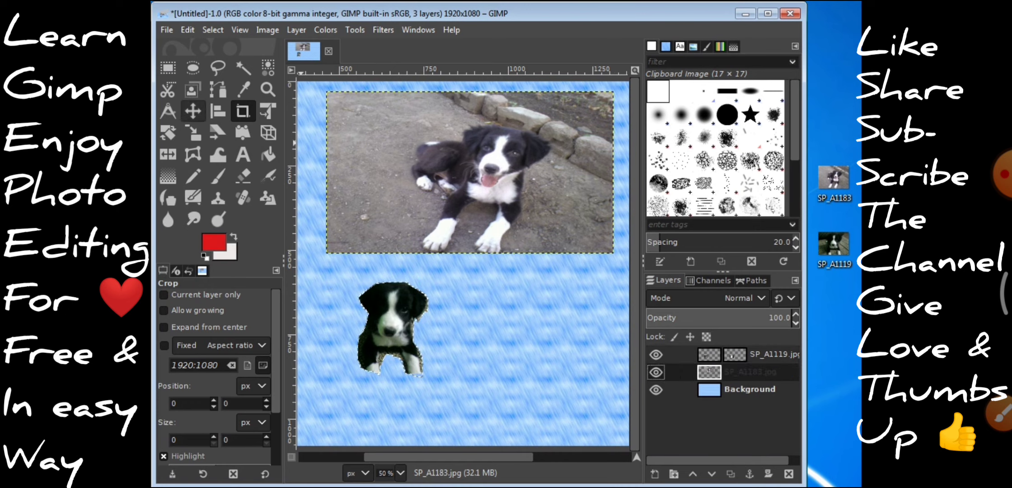
Try moving the cut-out puppy onto the photo, undo it, and dismiss the layer properties.
{"action": "left_click", "coordinate": [193, 111]}
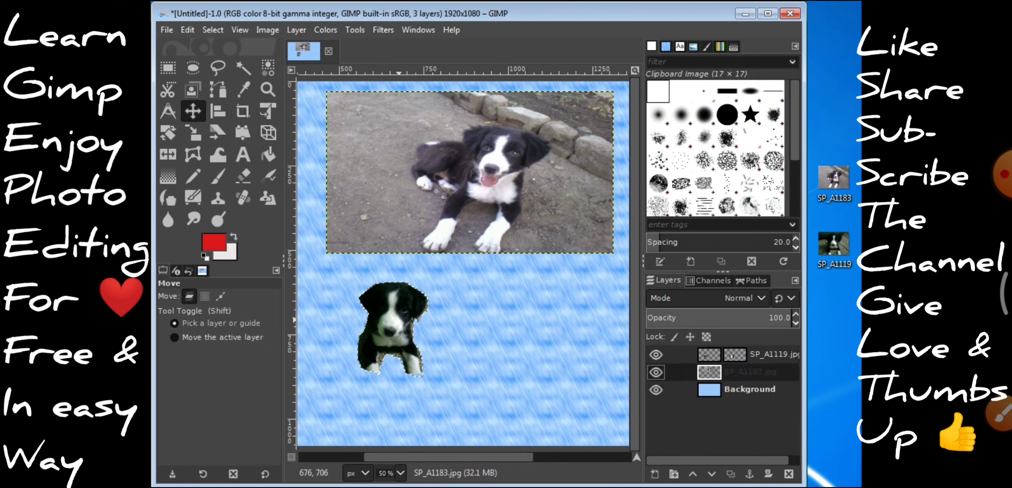
{"action": "left_click_drag", "start_coordinate": [400, 323], "coordinate": [361, 204]}
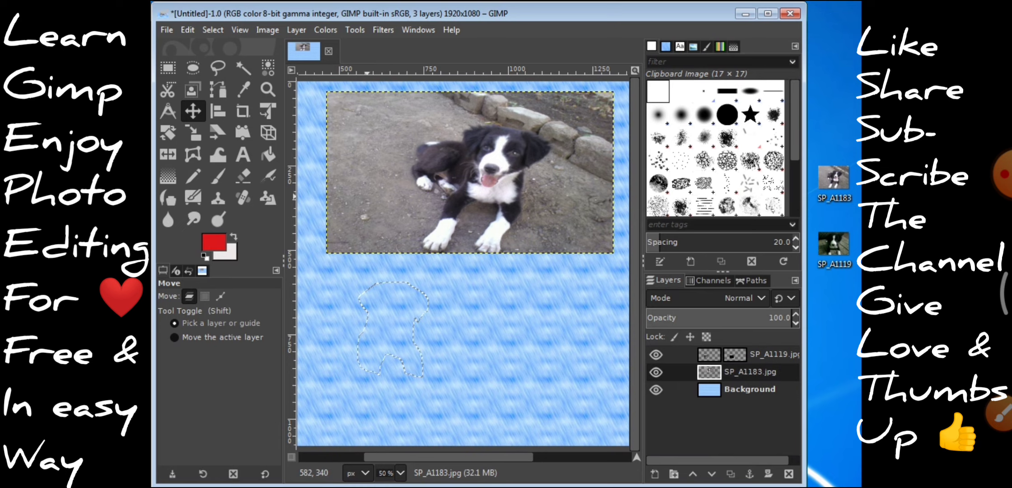
{"action": "key", "text": "ctrl+z"}
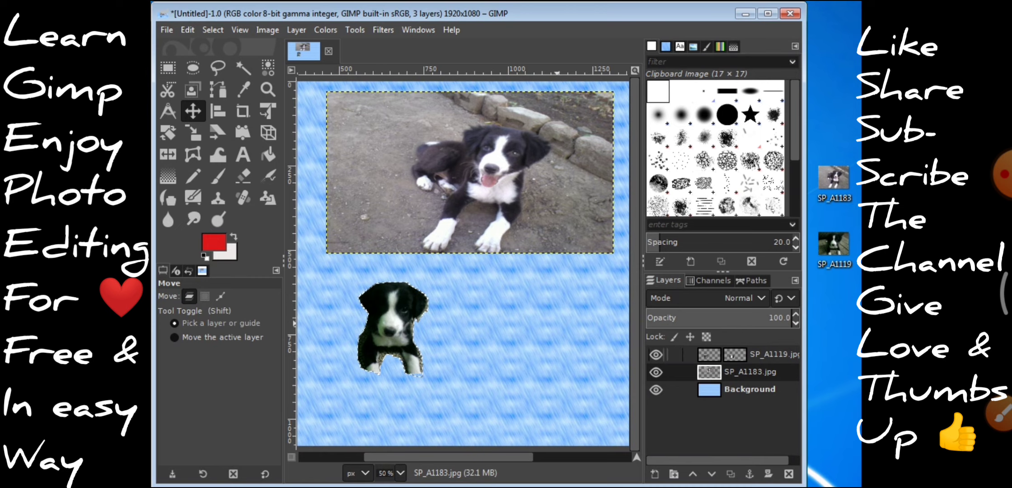
{"action": "double_click", "coordinate": [735, 354]}
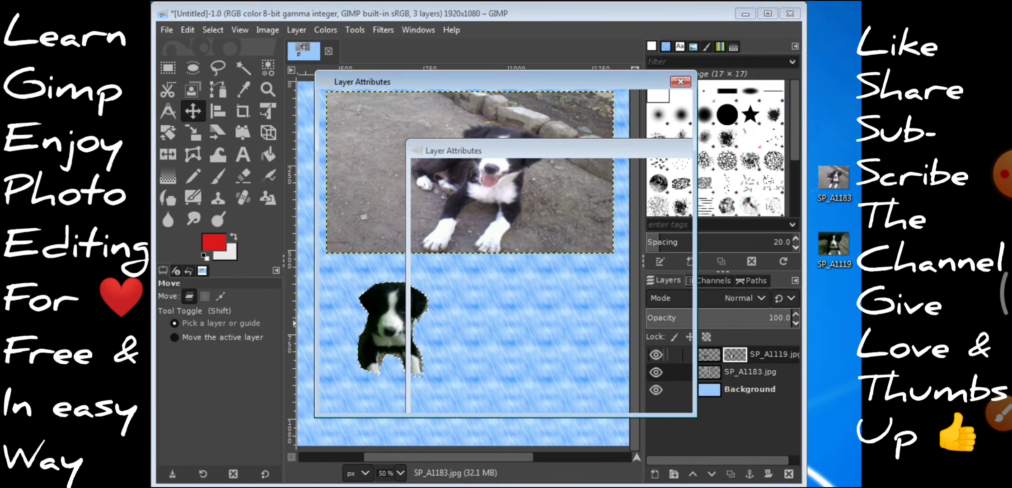
{"action": "key", "text": "Escape"}
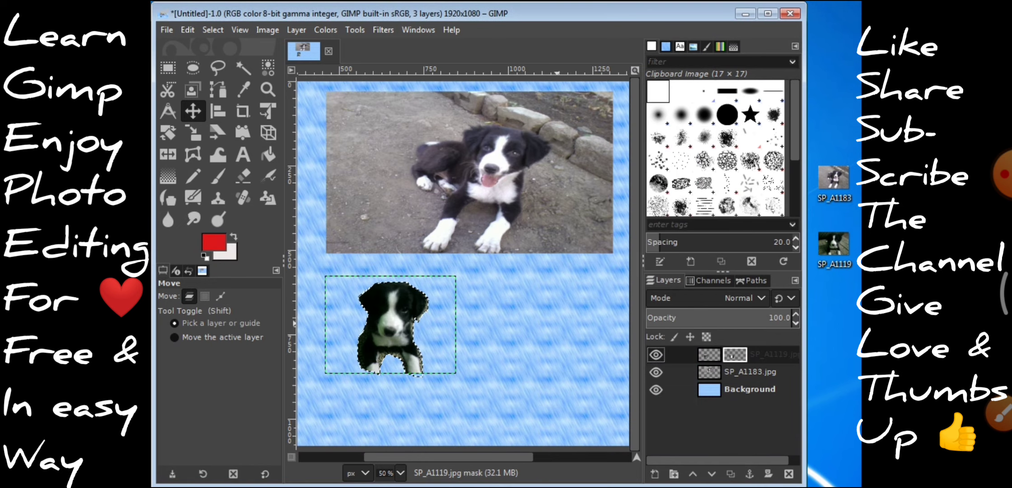
Move the small puppy layer onto the photo's left side, then browse the Tools menu.
{"action": "left_click", "coordinate": [710, 354]}
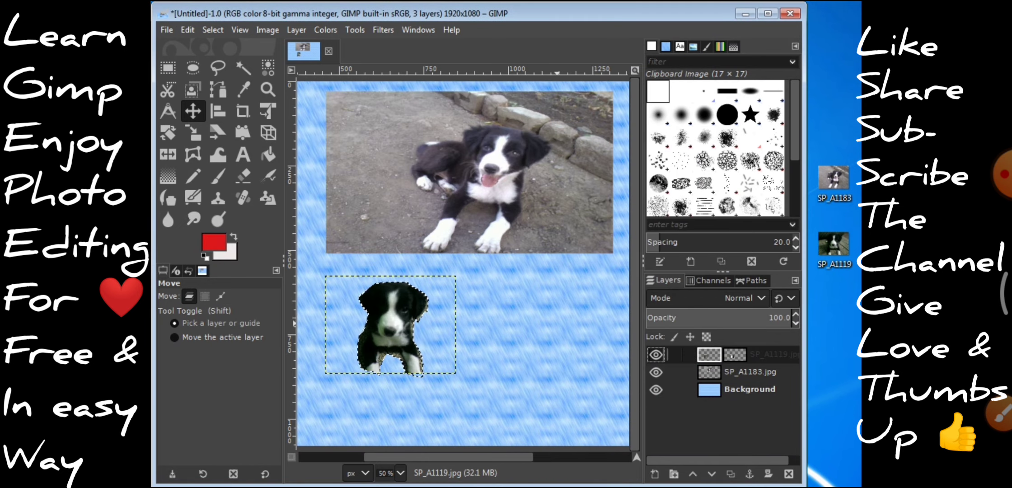
{"action": "left_click_drag", "start_coordinate": [390, 320], "coordinate": [367, 198]}
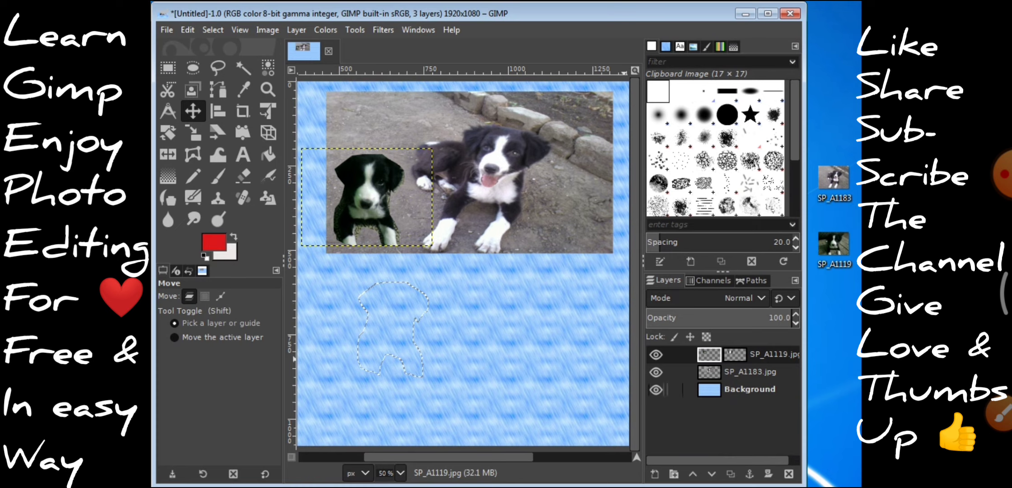
{"action": "left_click", "coordinate": [750, 389]}
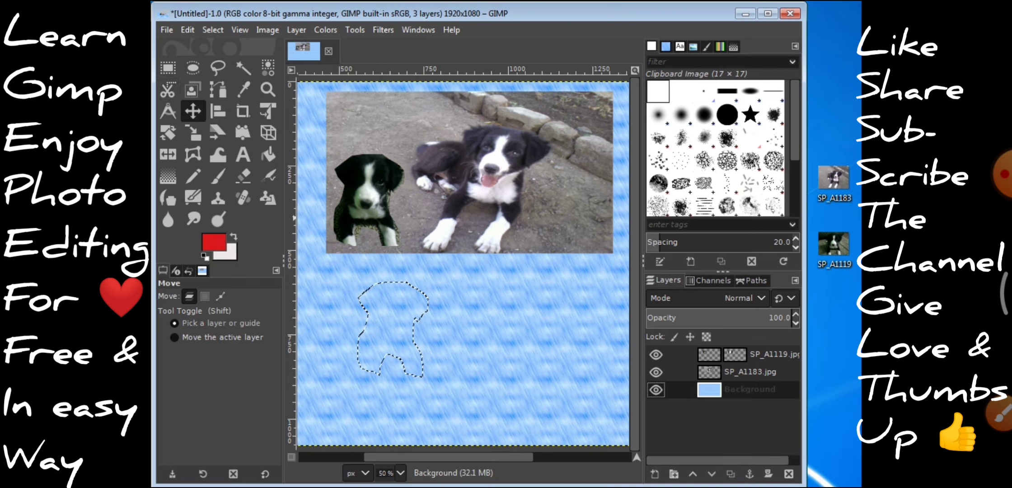
{"action": "left_click", "coordinate": [354, 30]}
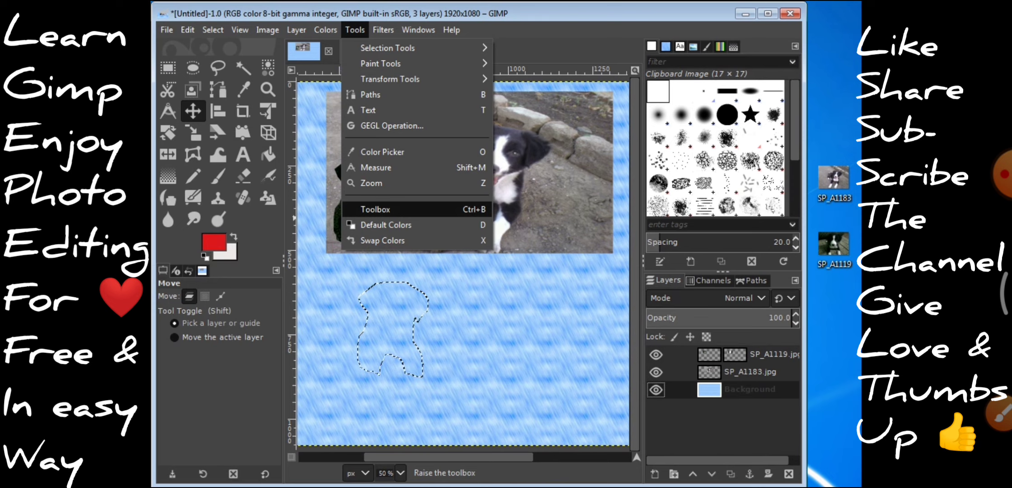
{"action": "key", "text": "Escape"}
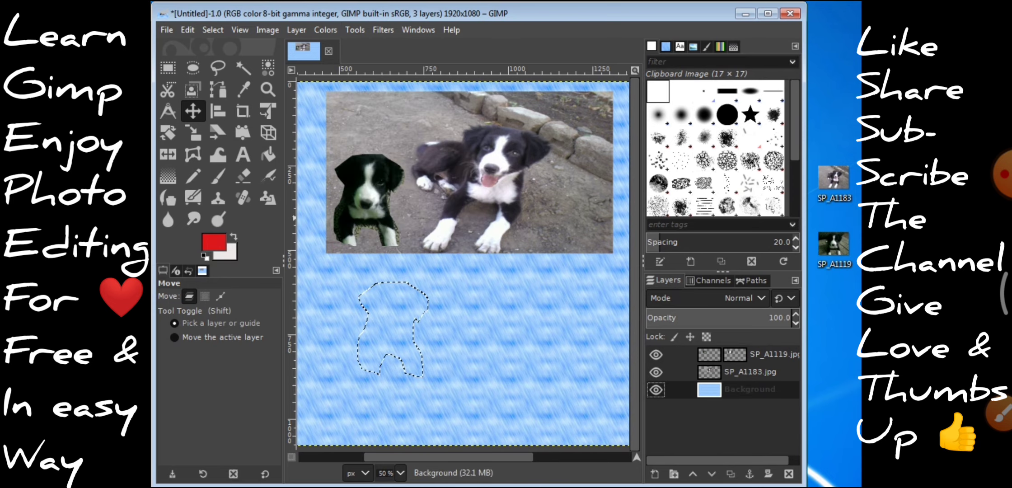
{"action": "key", "text": "alt+c"}
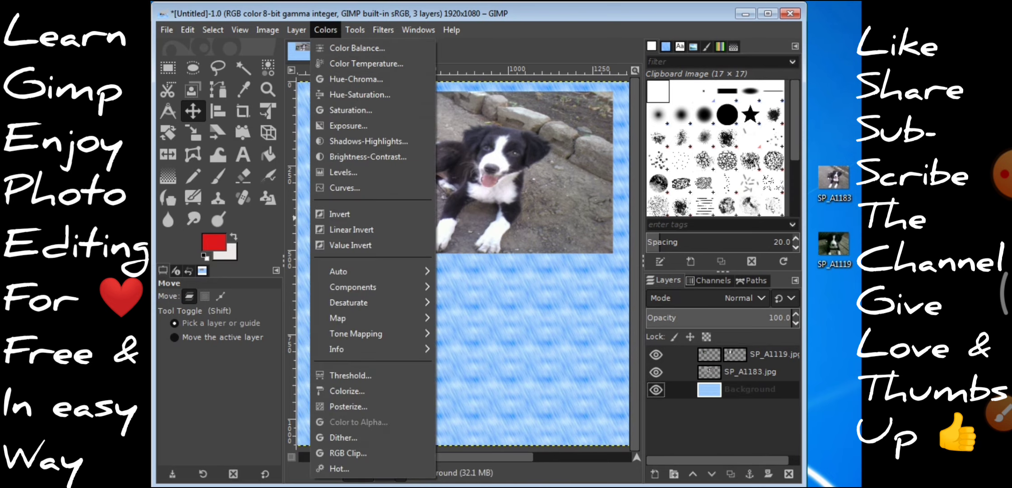
{"action": "key", "text": "Escape"}
{"action": "key", "text": "alt+l"}
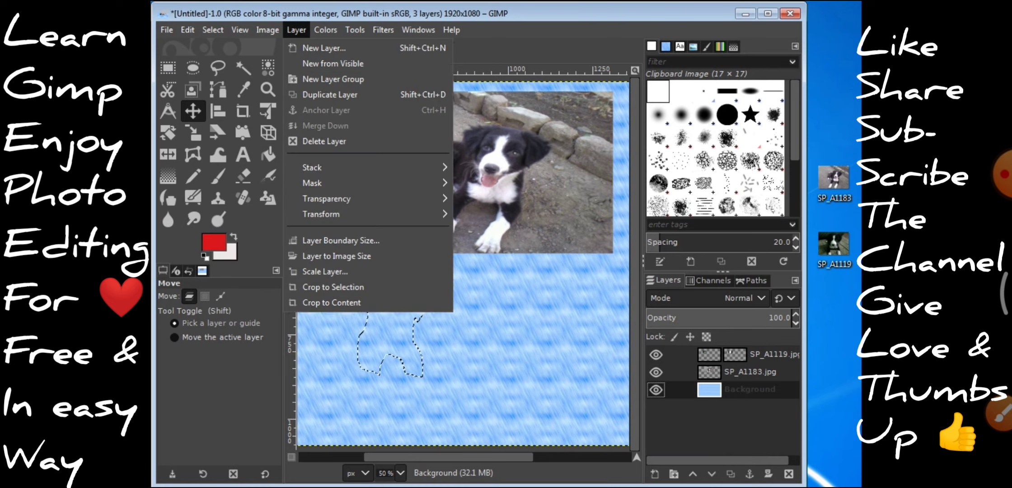
{"action": "key", "text": "Escape"}
{"action": "key", "text": "alt+i"}
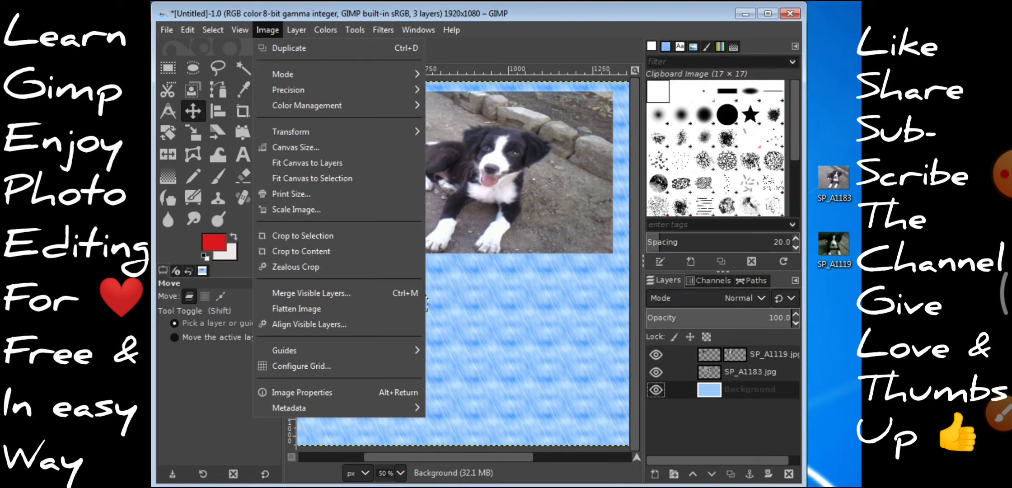
{"action": "key", "text": "Escape"}
{"action": "key", "text": "alt+v"}
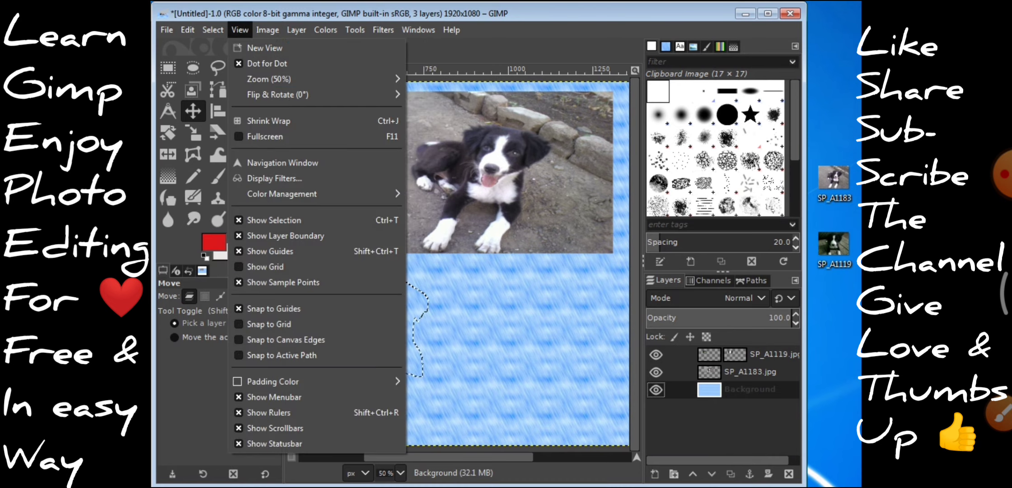
{"action": "key", "text": "Escape"}
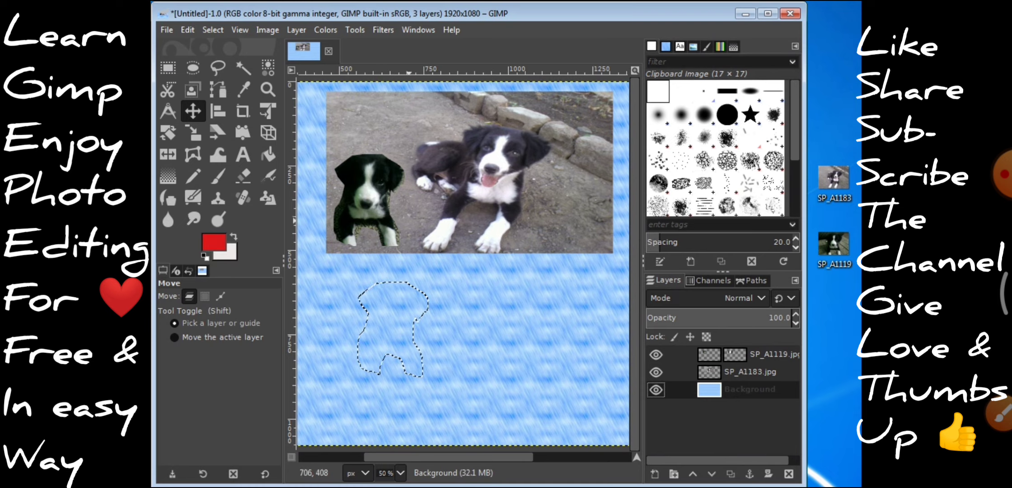
{"action": "left_click", "coordinate": [656, 355]}
{"action": "left_click", "coordinate": [656, 355]}
{"action": "left_click", "coordinate": [656, 371]}
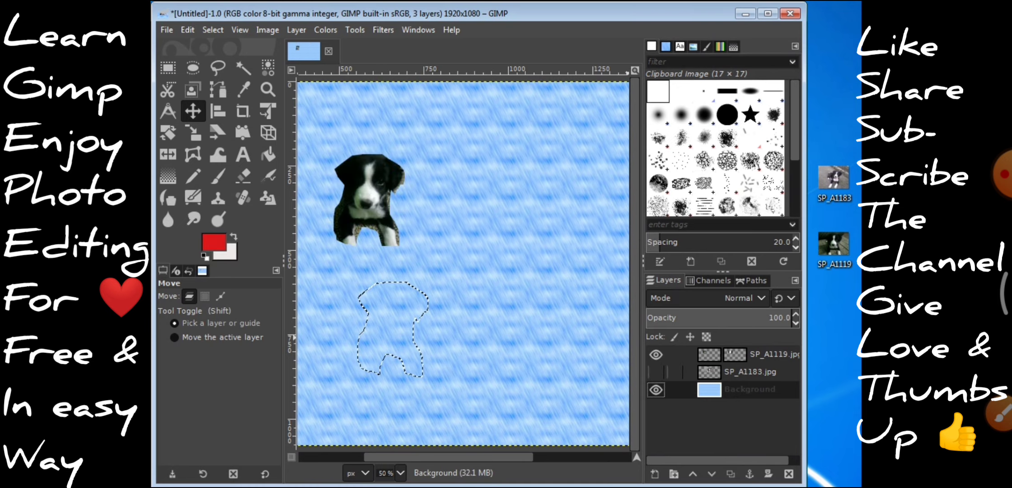
{"action": "left_click", "coordinate": [655, 389]}
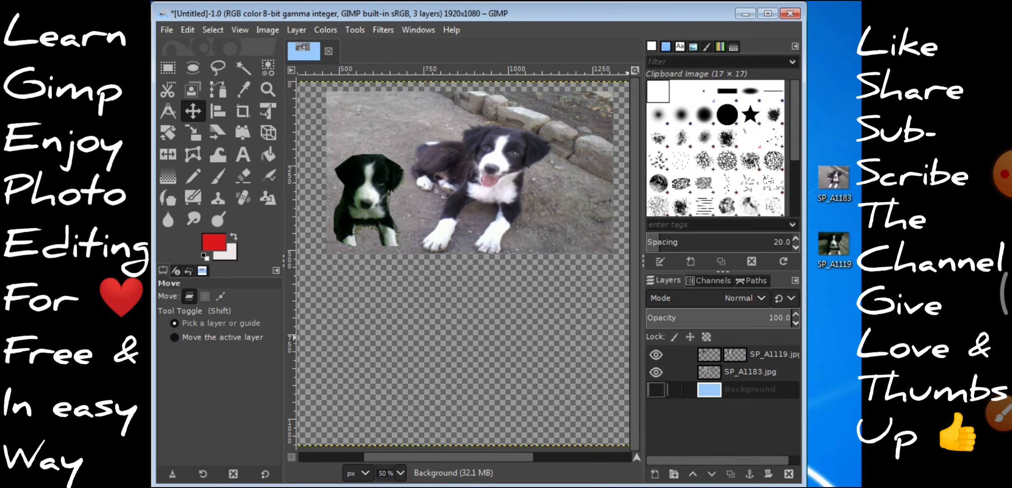
{"action": "left_click", "coordinate": [656, 389]}
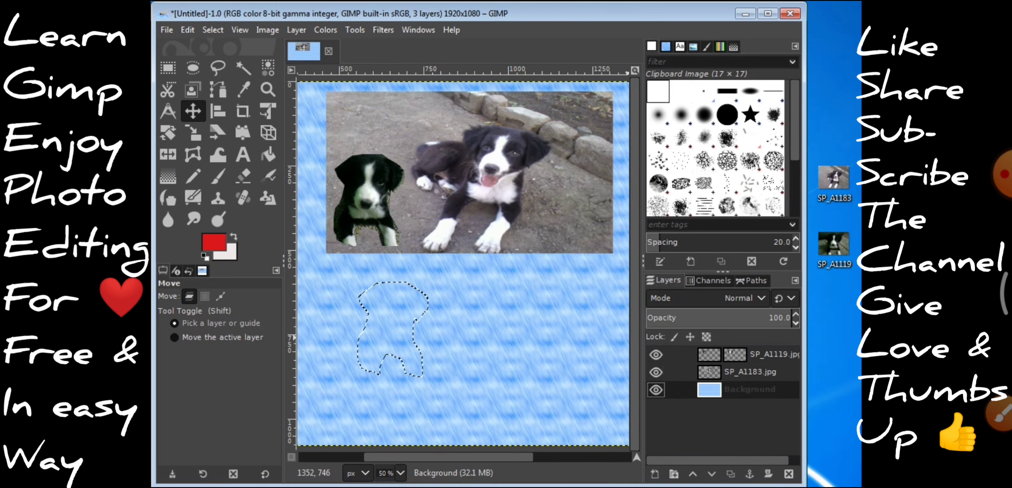
{"action": "key", "text": "Up"}
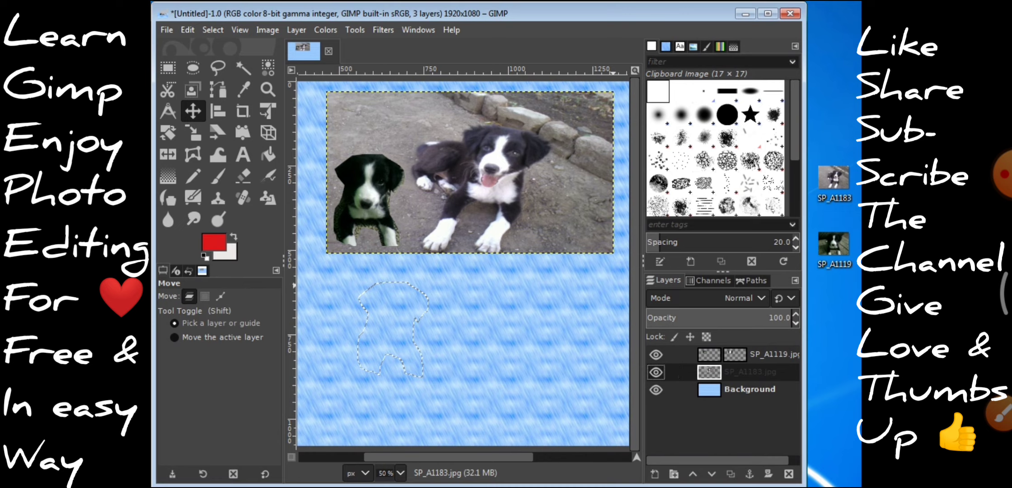
Lower the SP_A1183.jpg puppy photo layer's opacity to about 84.7.
{"action": "left_click_drag", "start_coordinate": [778, 320], "coordinate": [774, 318]}
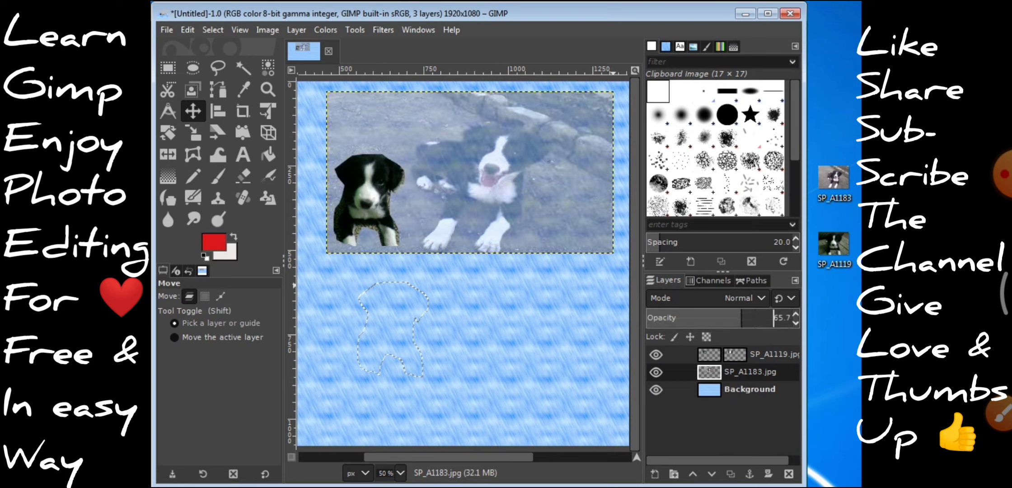
{"action": "mouse_move", "coordinate": [774, 318]}
{"action": "left_mouse_down"}
{"action": "mouse_move", "coordinate": [683, 318]}
{"action": "mouse_move", "coordinate": [769, 317]}
{"action": "left_mouse_up"}
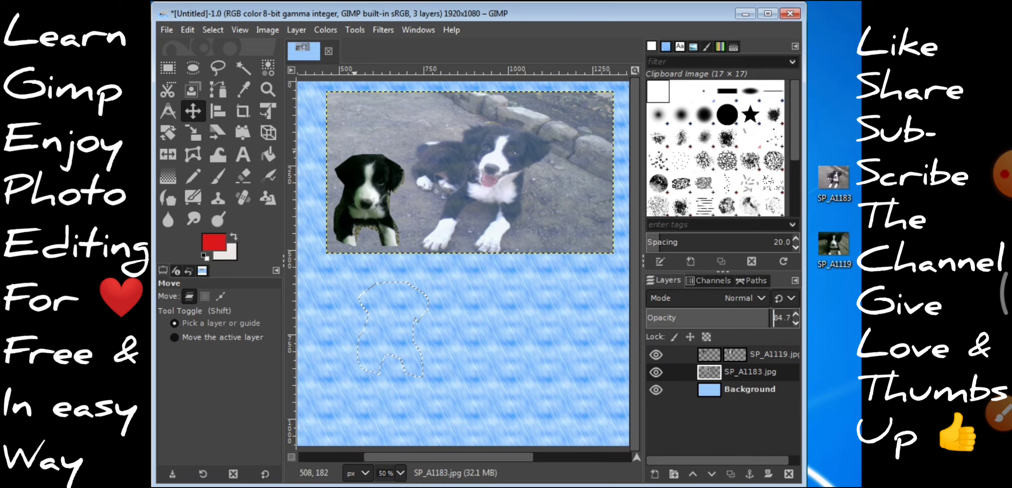
Add a two-line red caption below the photo: 'thse are some options tools' / 'used in gimp, will see more'.
{"action": "left_click", "coordinate": [243, 154]}
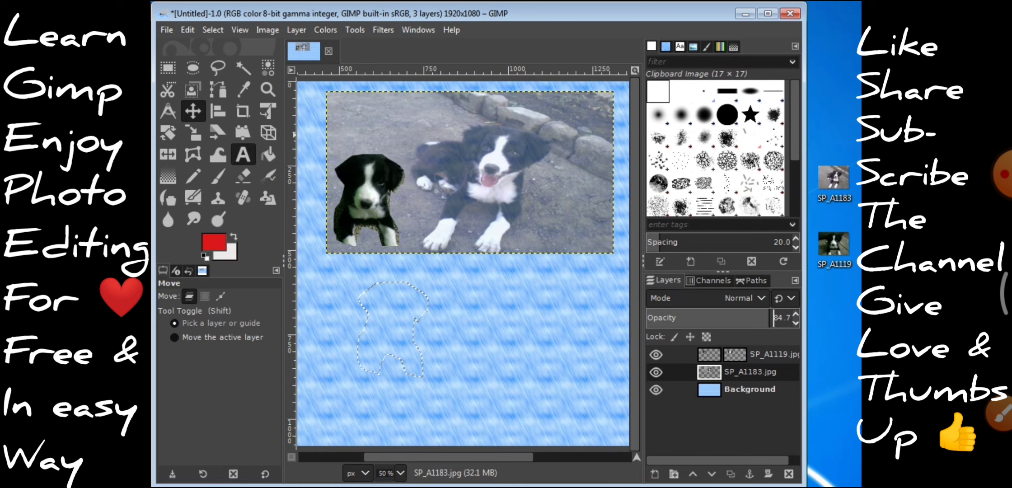
{"action": "left_click", "coordinate": [327, 324]}
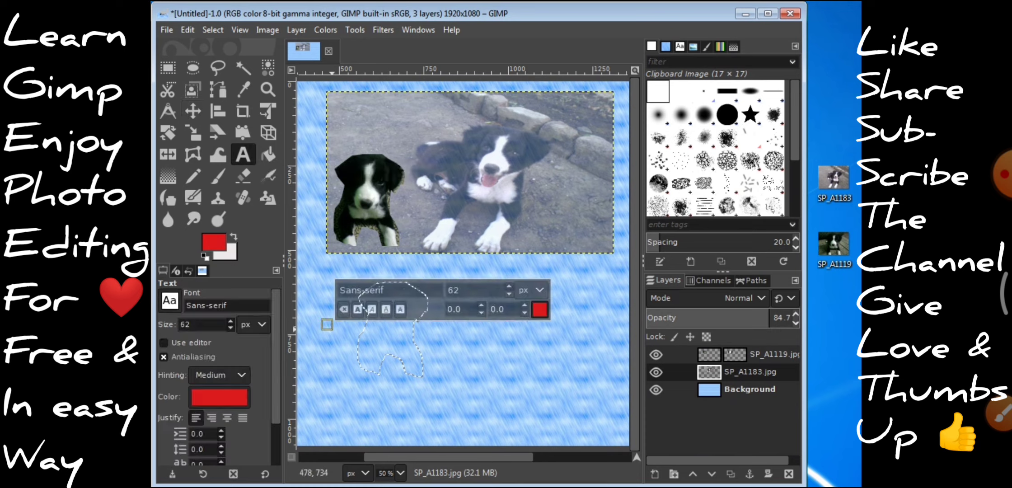
{"action": "type", "text": "thse"}
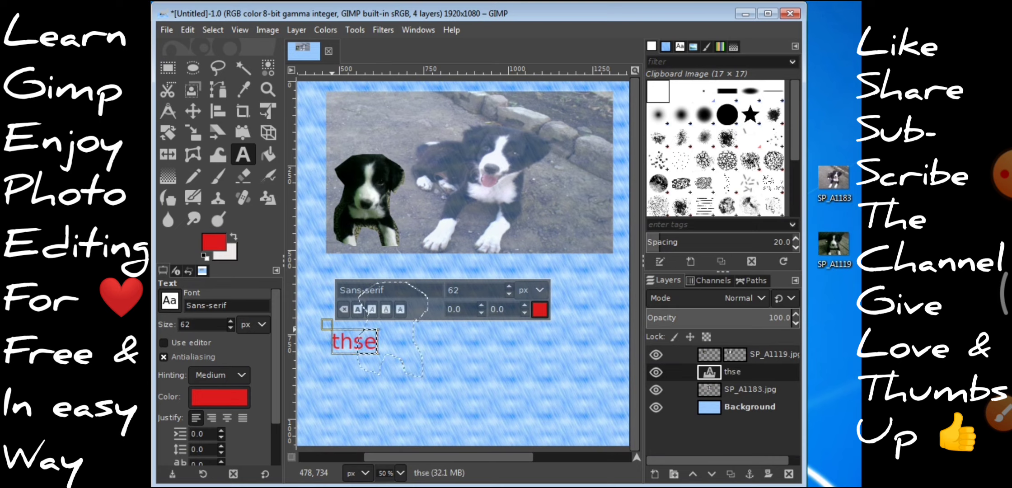
{"action": "type", "text": " are some"}
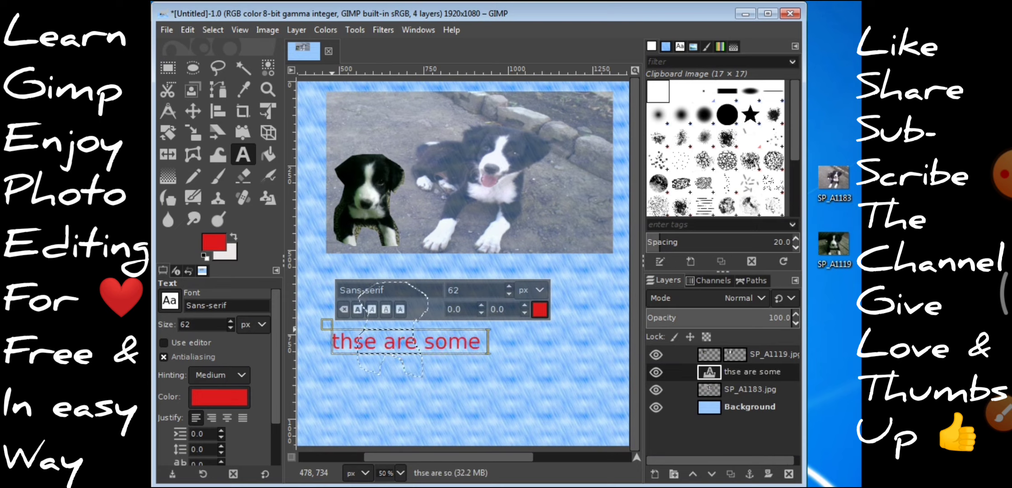
{"action": "type", "text": " options"}
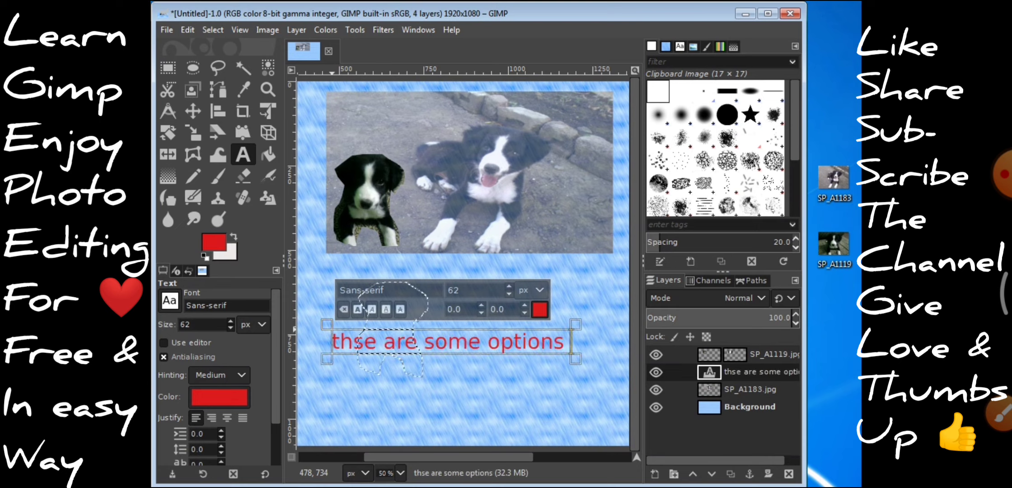
{"action": "type", "text": " tools"}
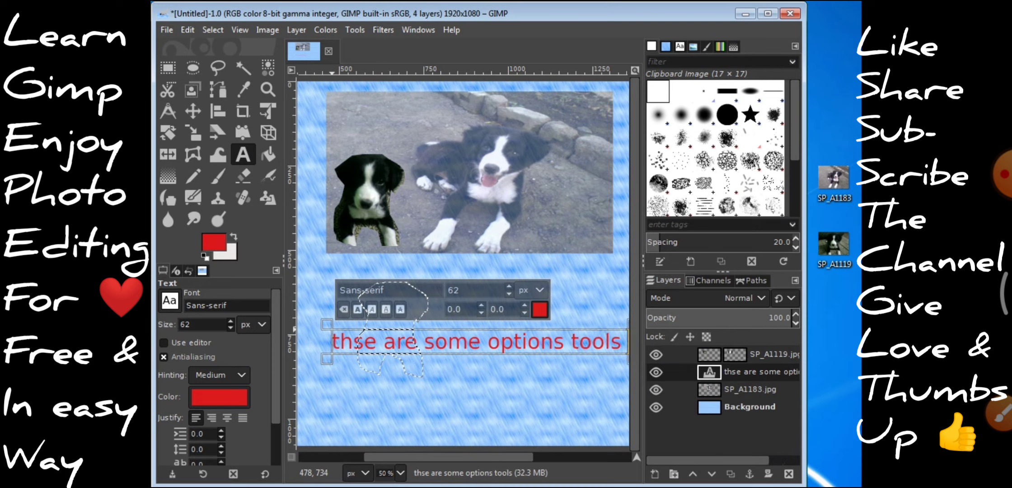
{"action": "key", "text": "Return"}
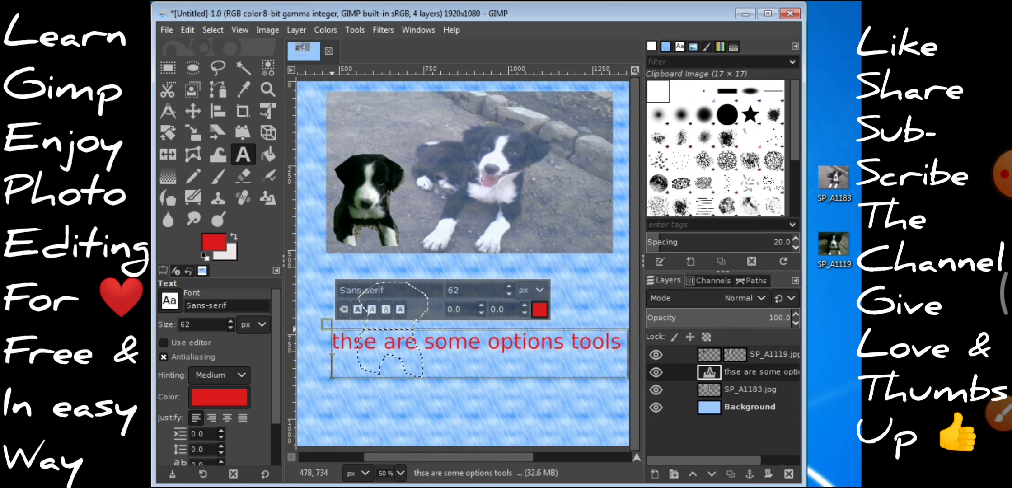
{"action": "type", "text": "used"}
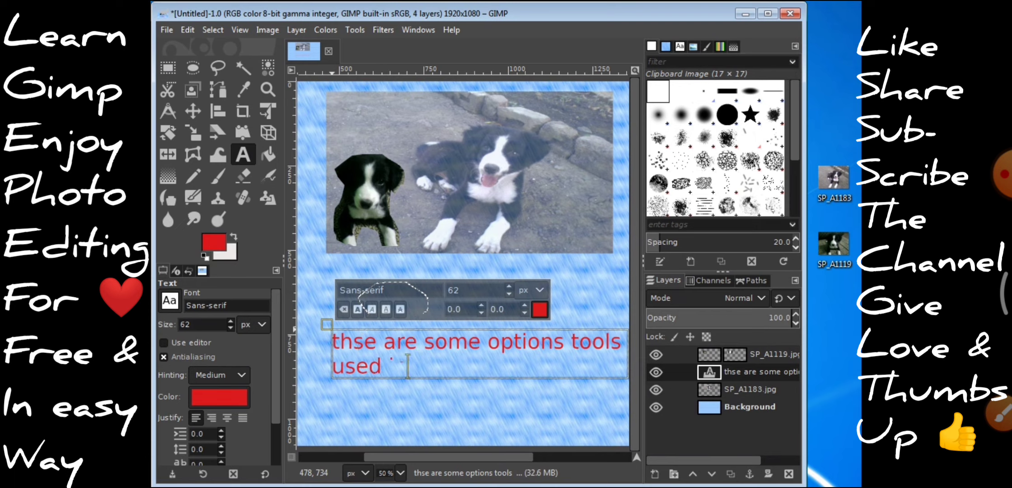
{"action": "type", "text": " in gimp"}
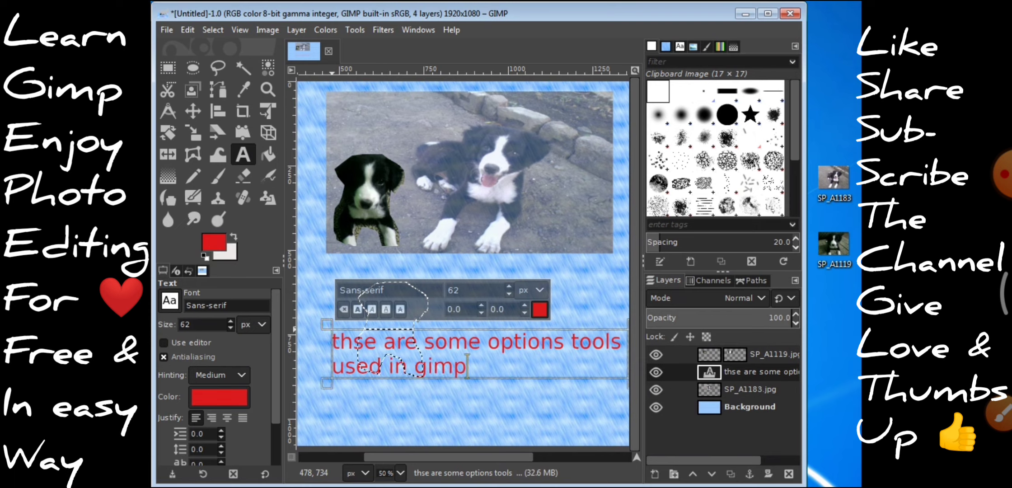
{"action": "type", "text": ","}
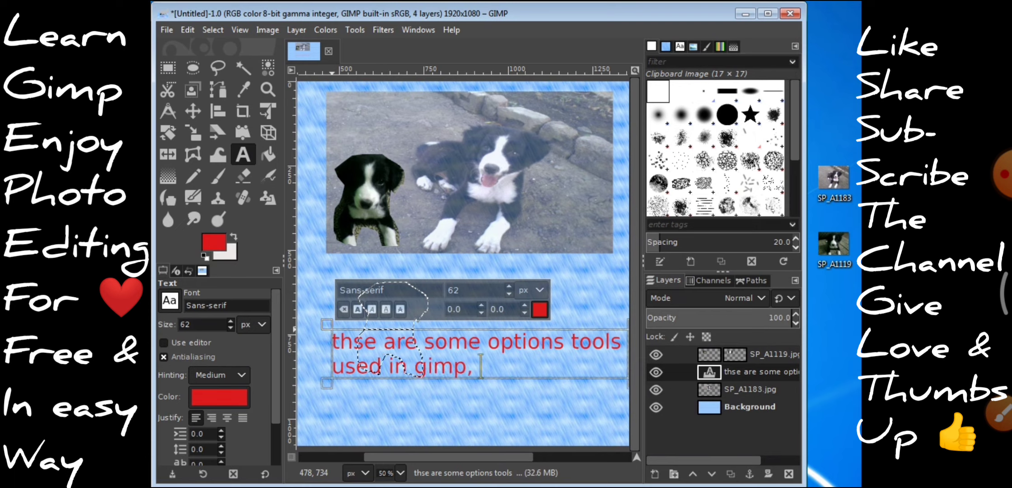
{"action": "type", "text": " will"}
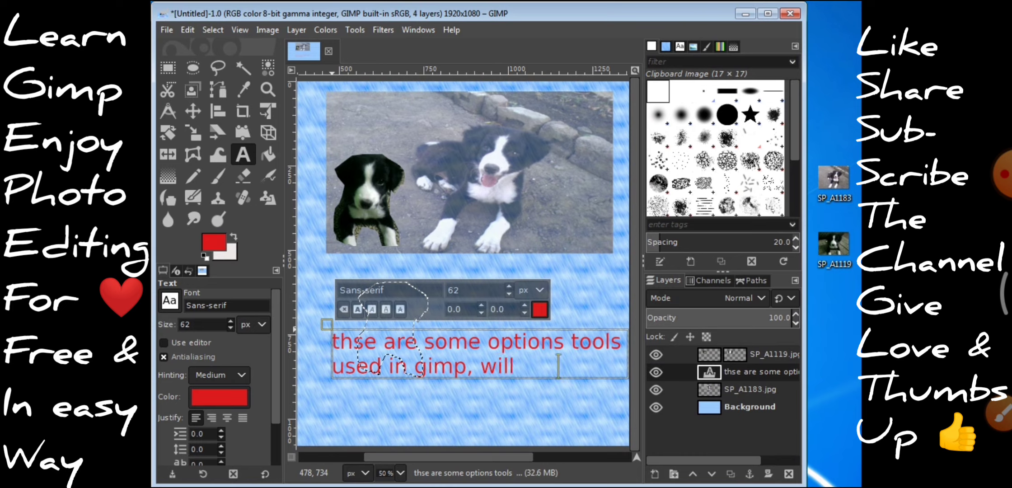